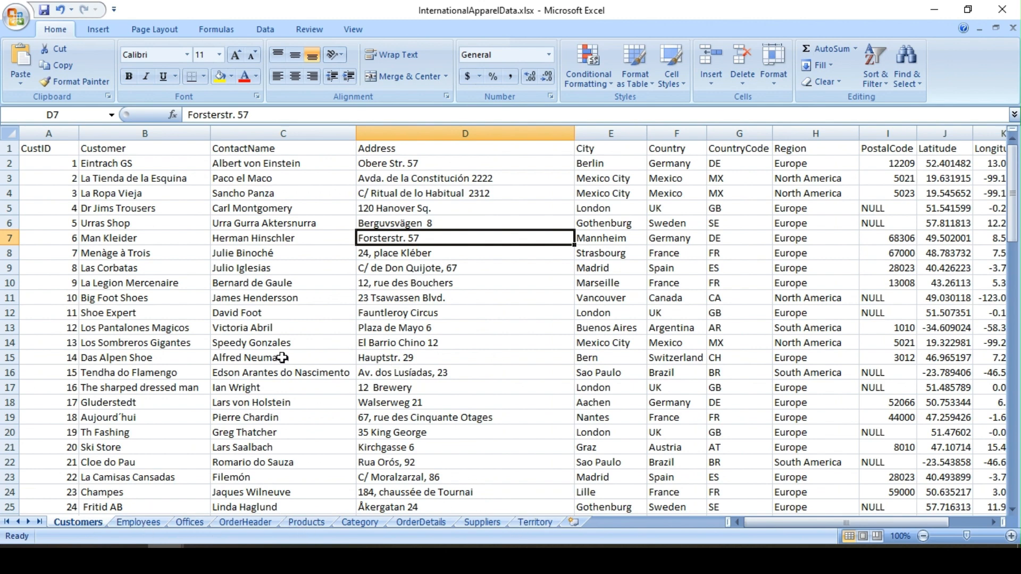
Examine the customer ID columns in the Customers and OrderHeader sheets and look over the OrderDetails sheet.
click(259, 400)
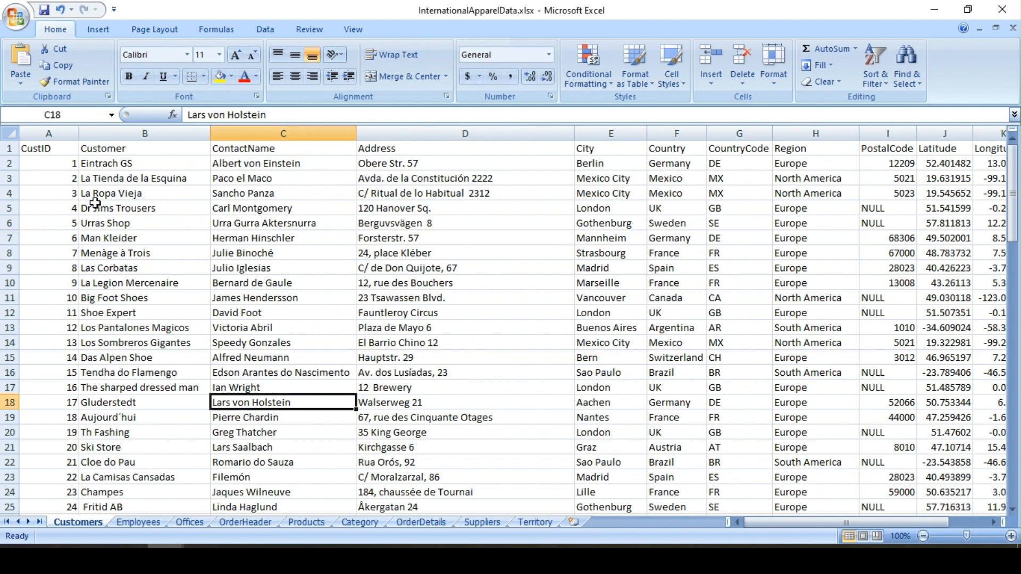
click(90, 415)
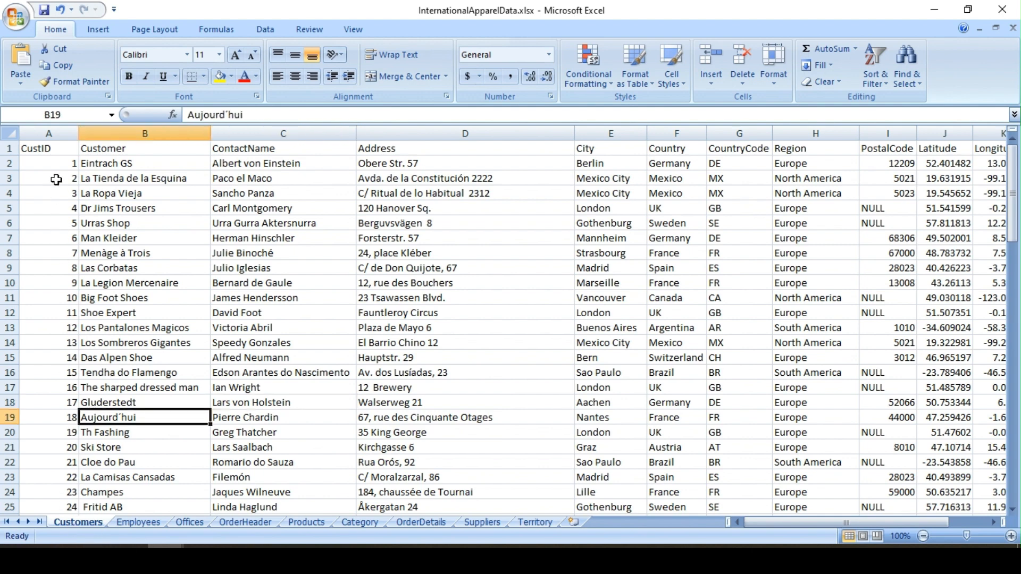
click(55, 149)
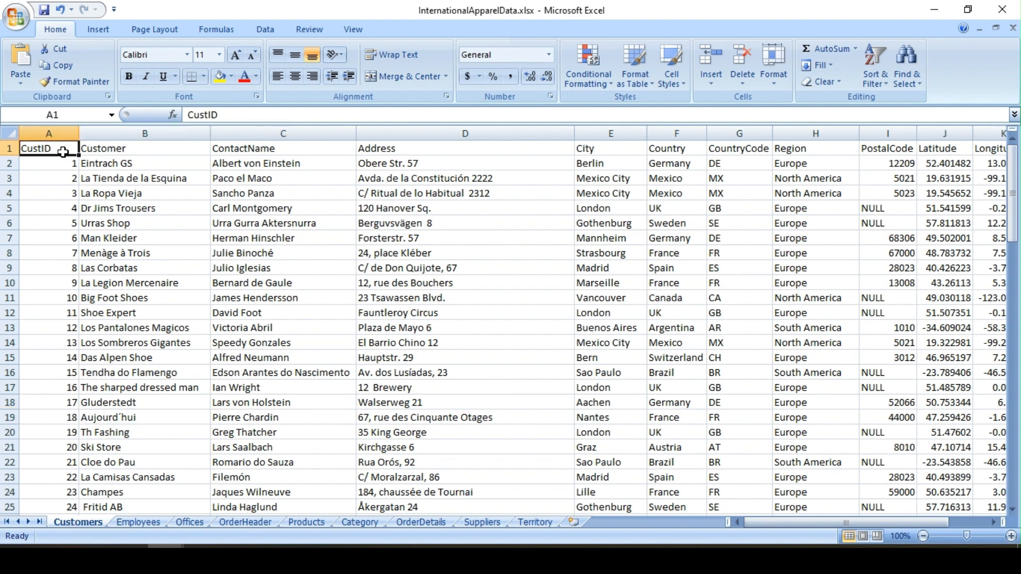
click(420, 523)
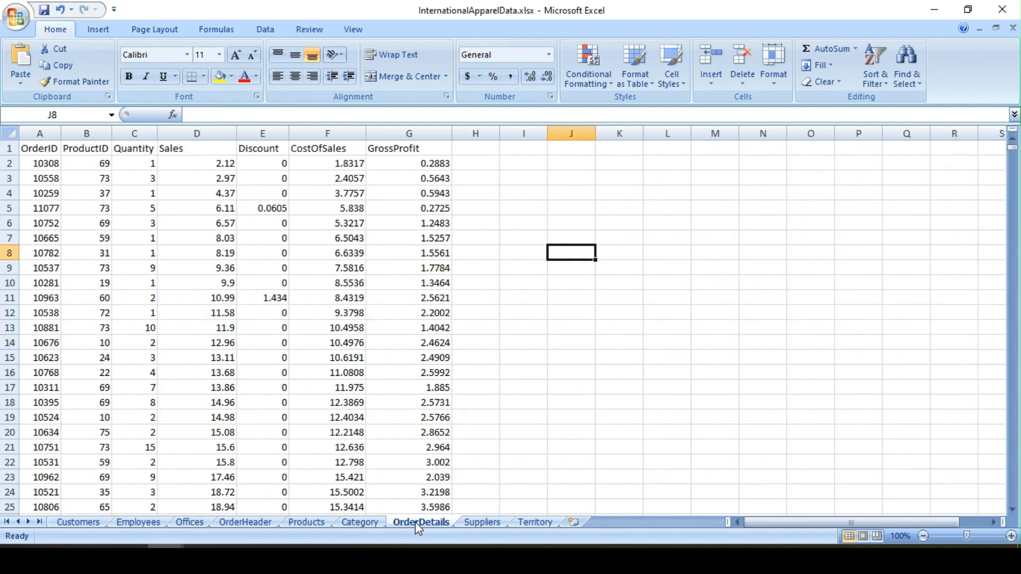
click(251, 522)
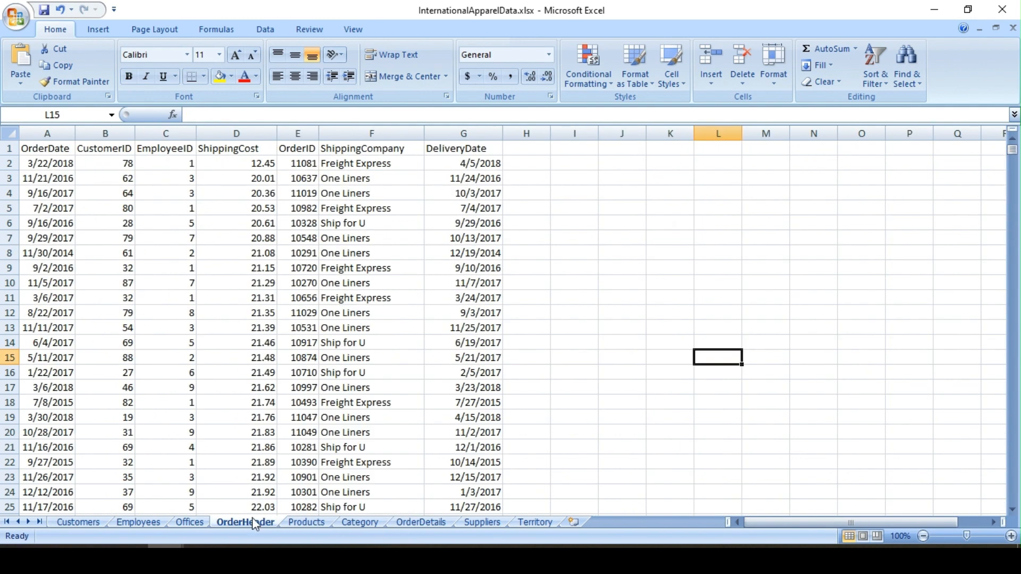
click(98, 148)
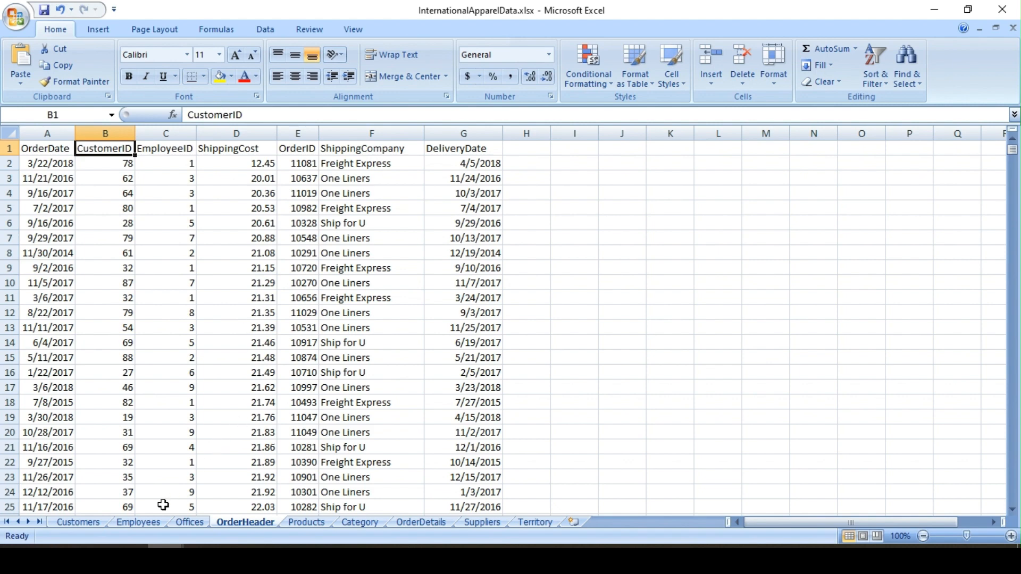
Widen the Office column slightly on the Employees sheet.
click(138, 523)
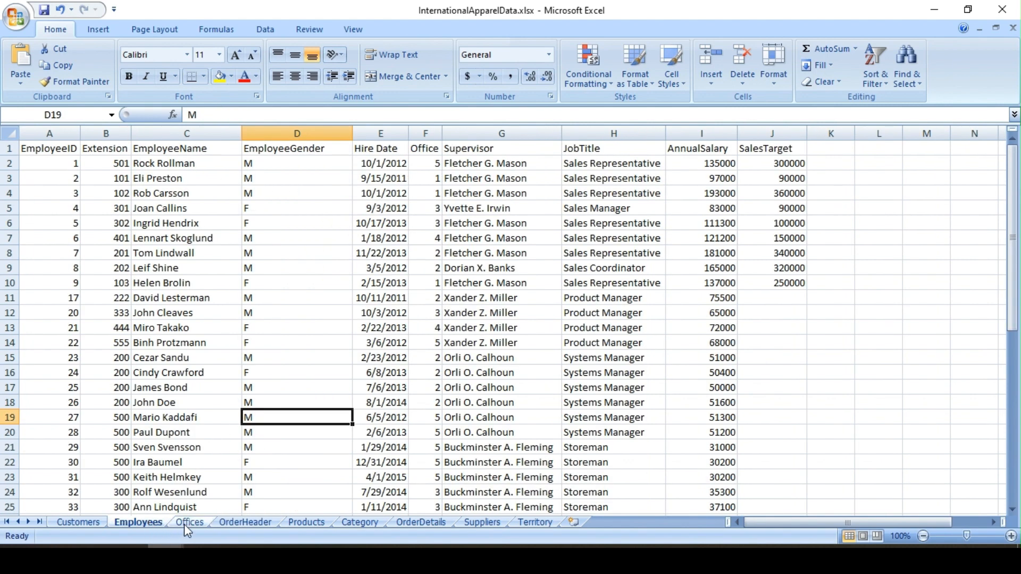
click(186, 525)
click(147, 525)
click(425, 133)
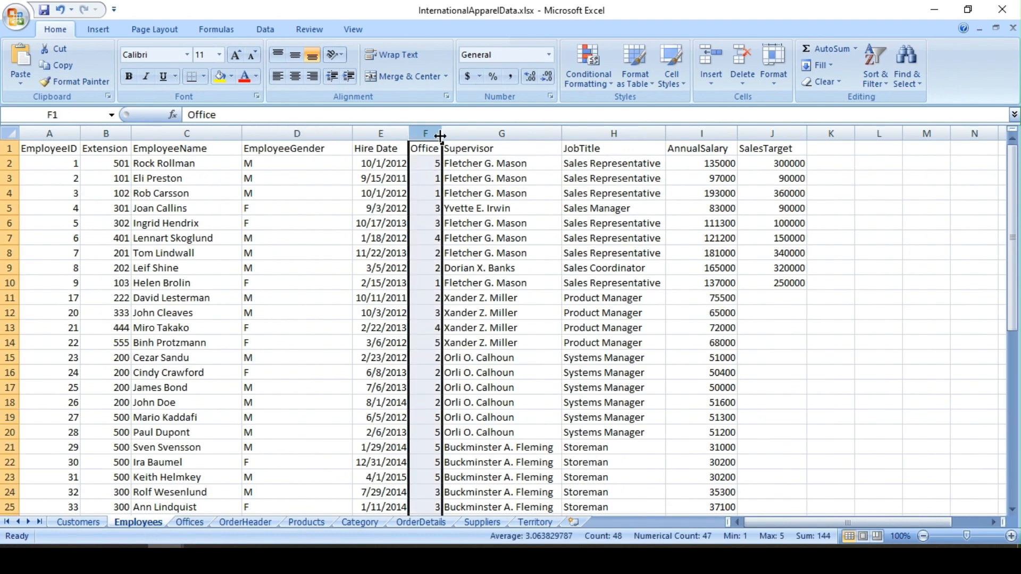
drag(440, 133, 453, 134)
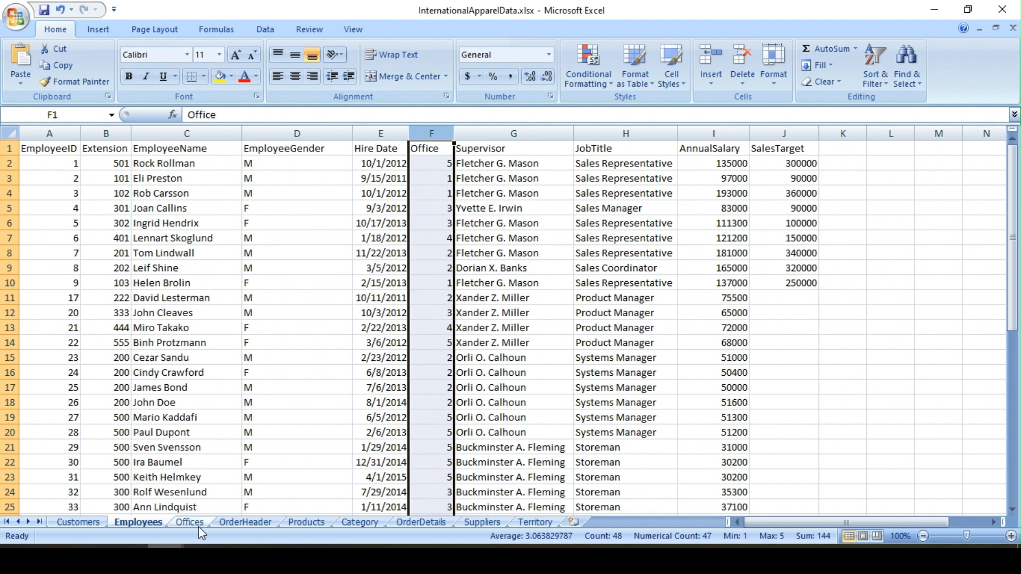
Compare the office codes on the Offices sheet with the Office column on the Employees sheet.
click(190, 524)
click(164, 237)
drag(75, 163, 81, 223)
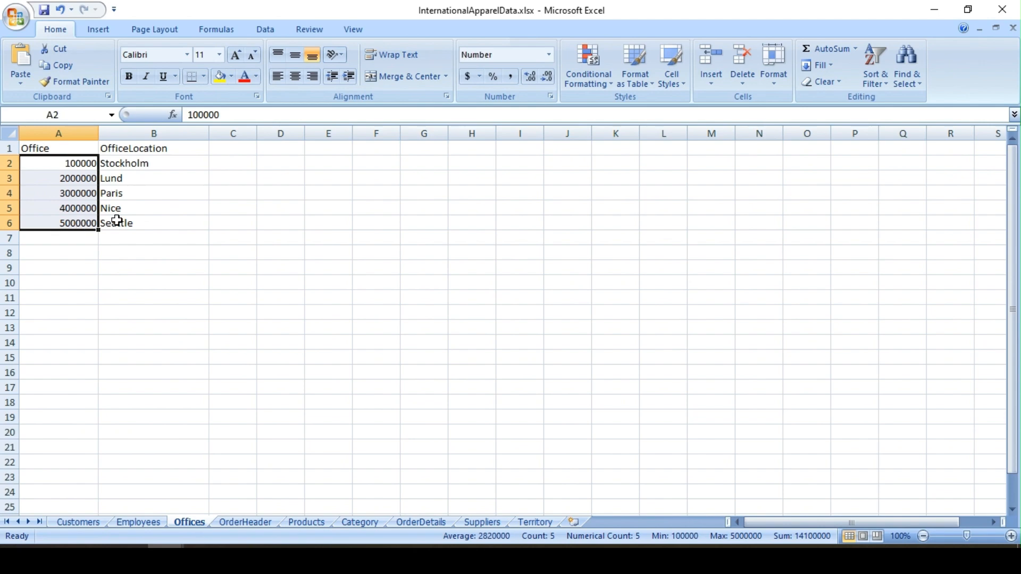
click(69, 165)
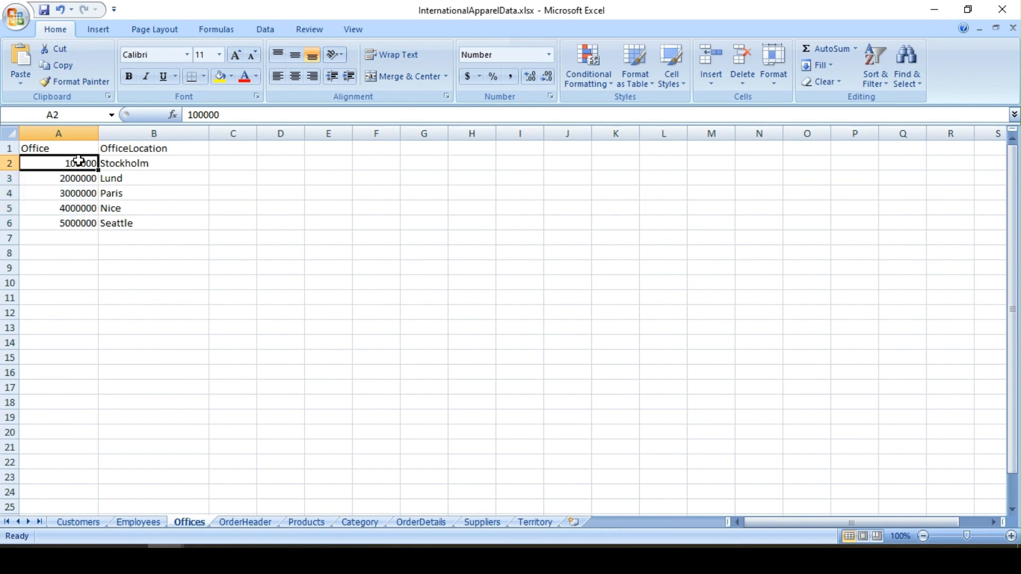
drag(79, 161, 83, 221)
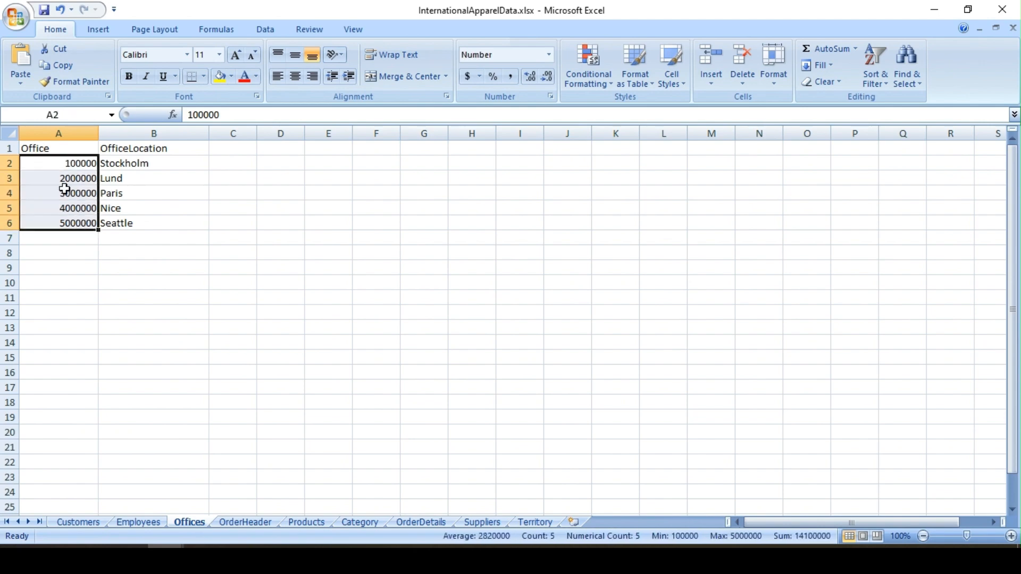
click(118, 352)
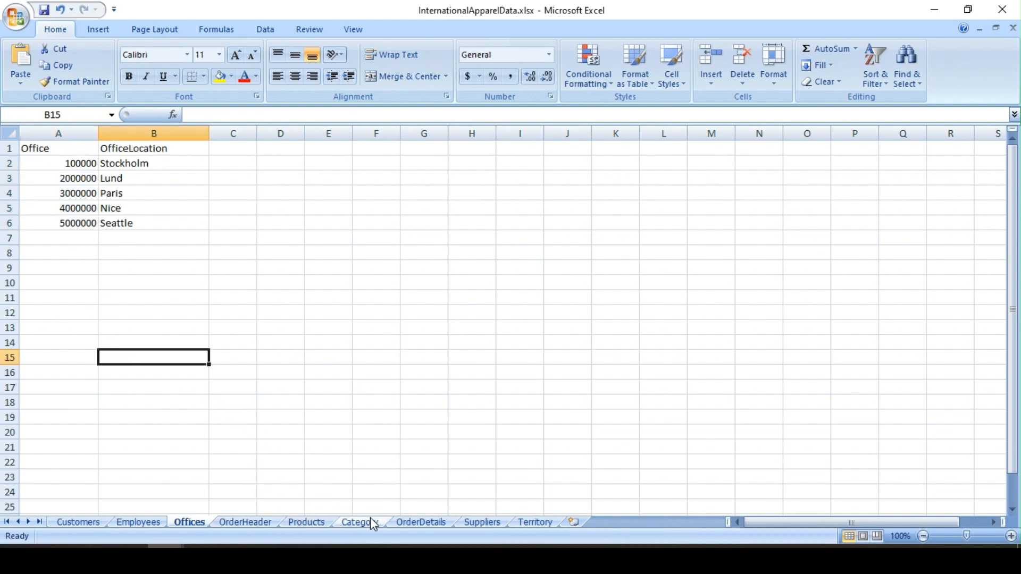
click(130, 523)
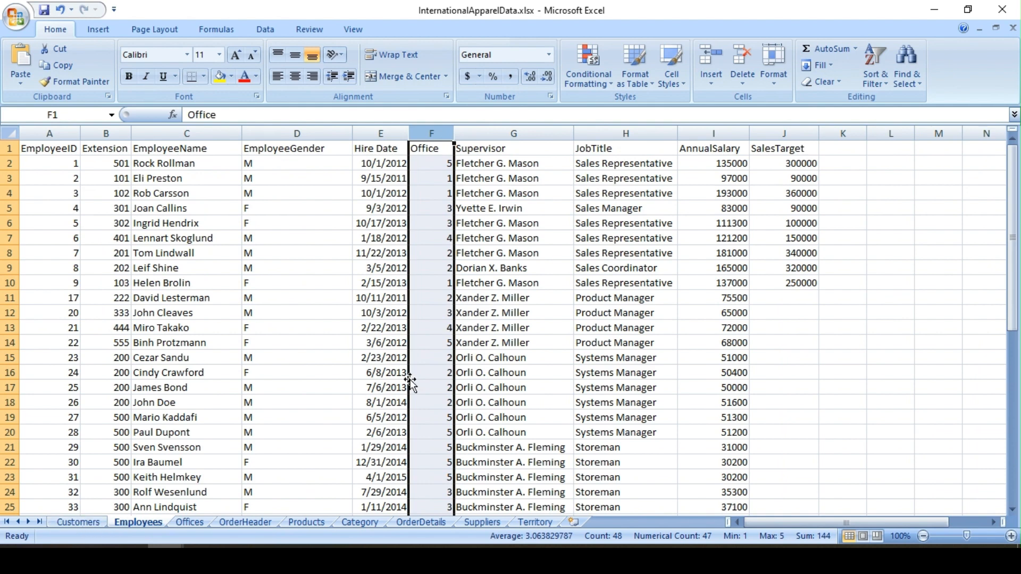
click(538, 317)
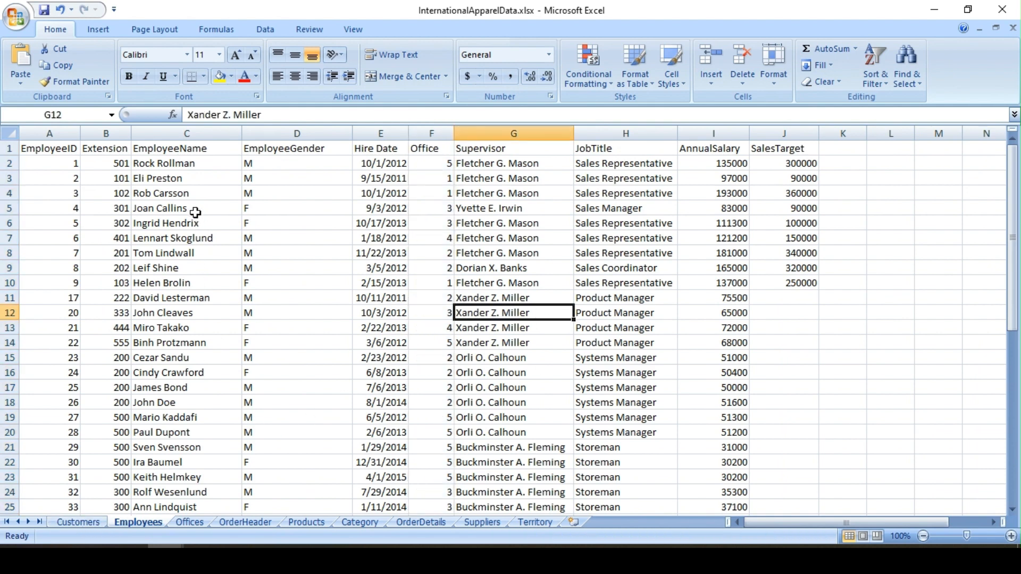
click(195, 194)
click(199, 132)
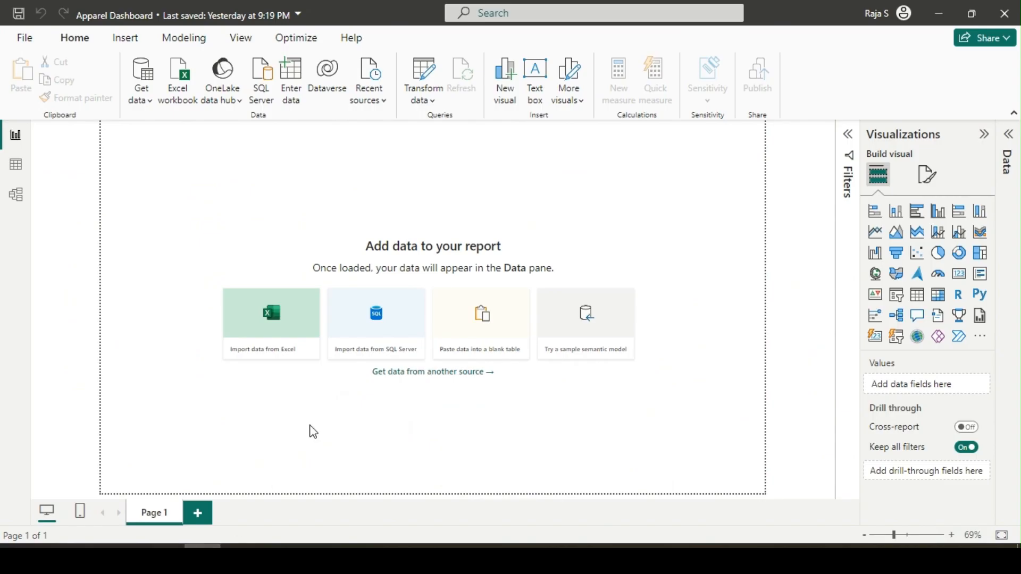
Switch to Power BI Desktop and connect to the Excel workbook InternationalApparelData.xlsx.
click(181, 96)
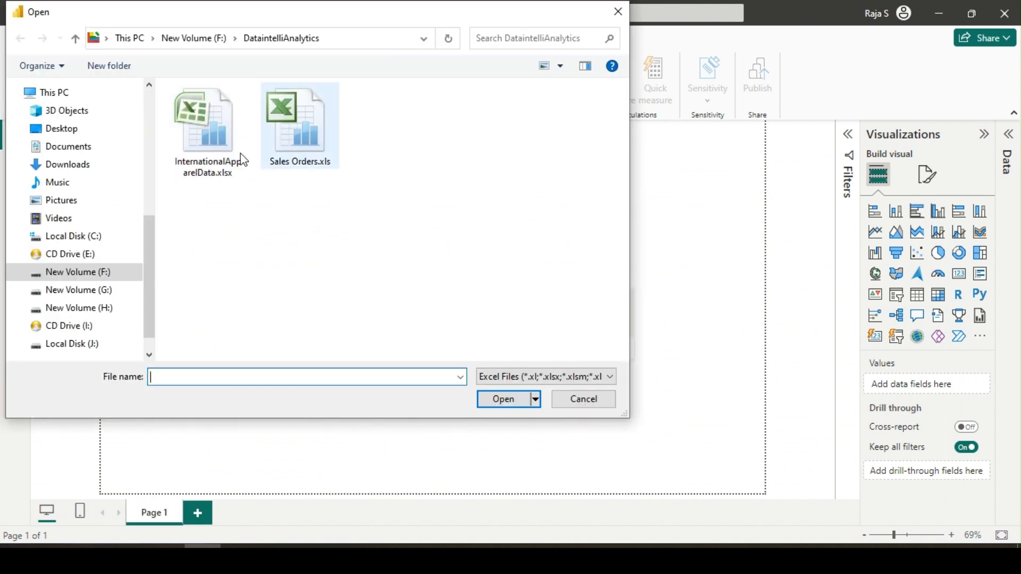
double_click(202, 121)
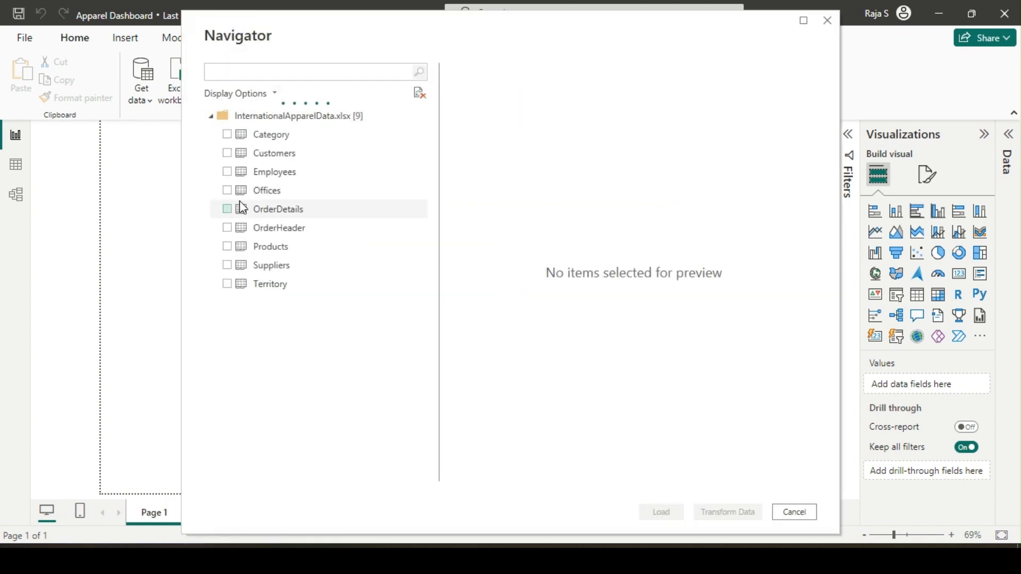
Select all nine sheets of the workbook, from Category through Territory, and open them in Power Query for transformation.
click(227, 134)
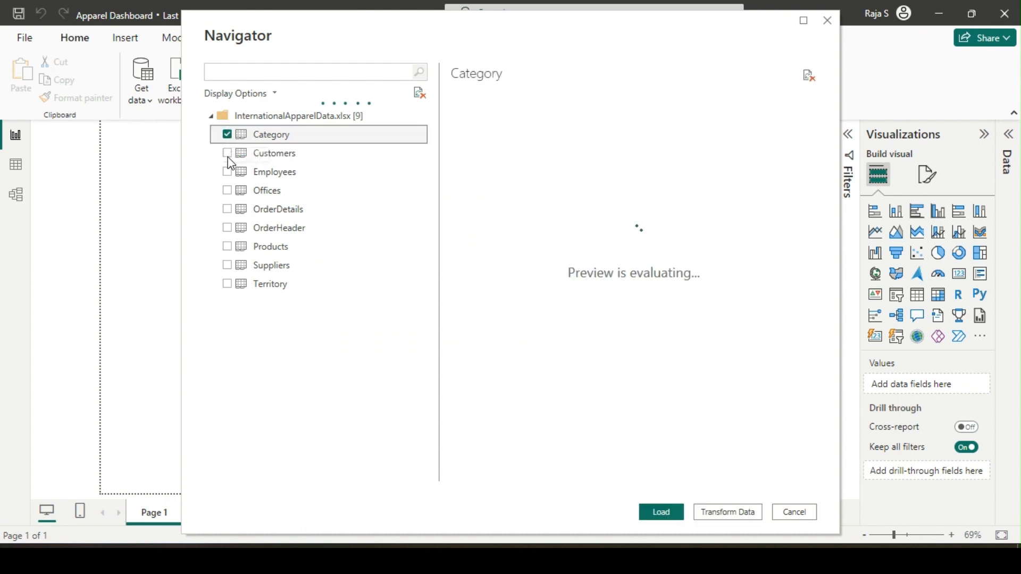
click(227, 153)
click(227, 172)
click(227, 190)
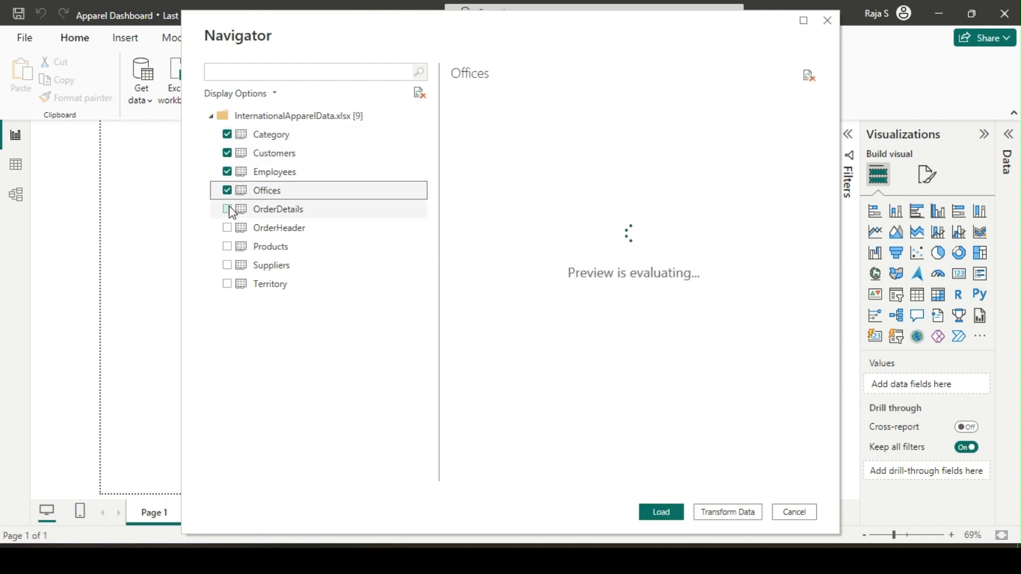
click(230, 210)
click(229, 229)
click(227, 246)
click(228, 265)
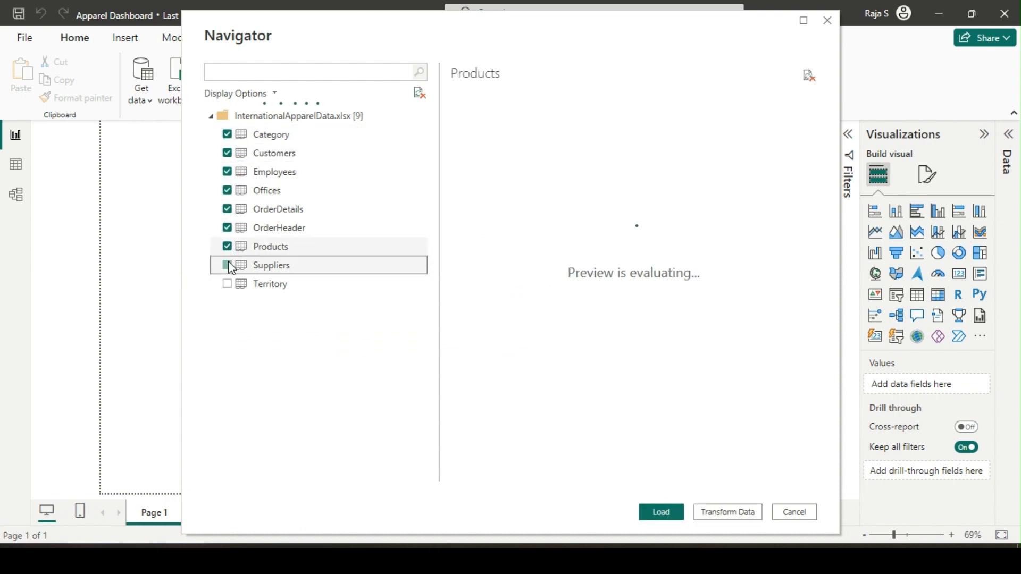
click(227, 284)
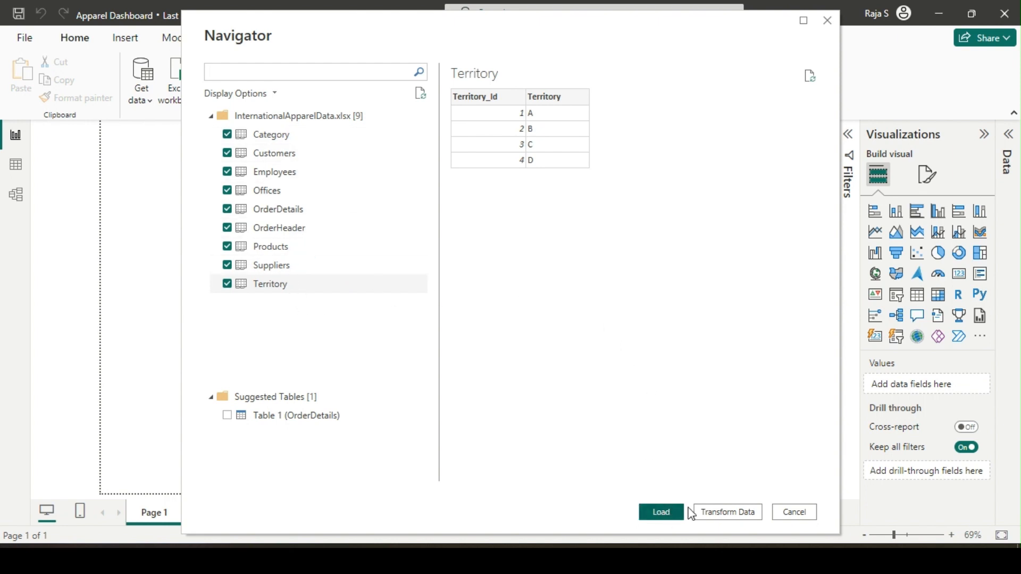
click(729, 512)
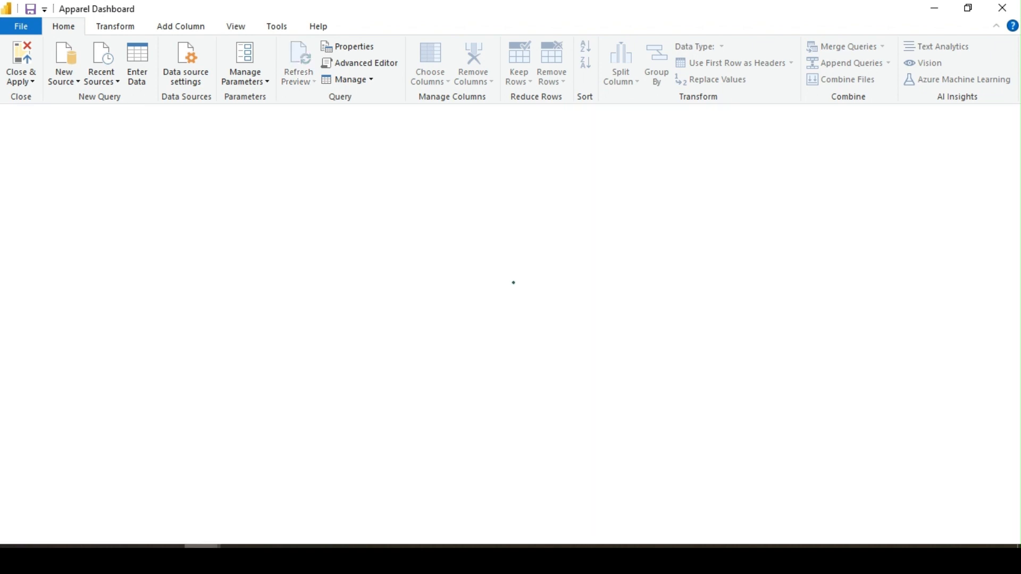
Examine each applied step of the Category query, from Source through Changed Type.
mouse_move(202, 558)
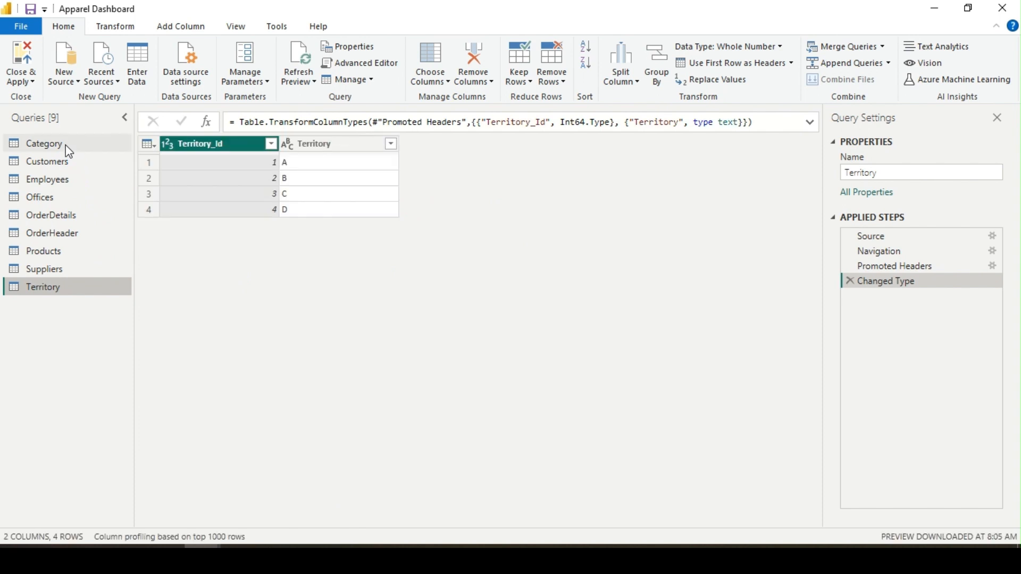
click(68, 151)
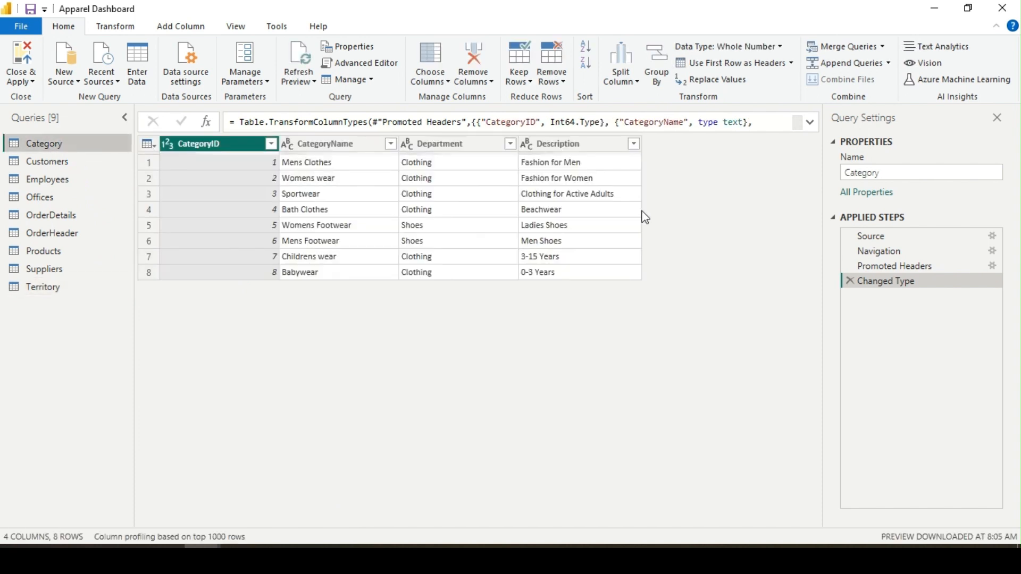
click(889, 234)
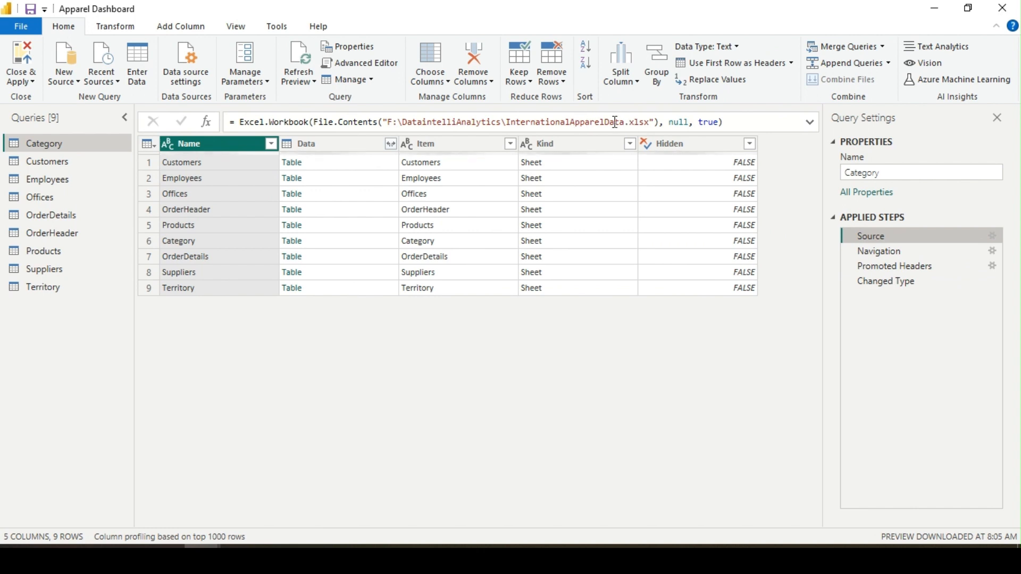
click(883, 252)
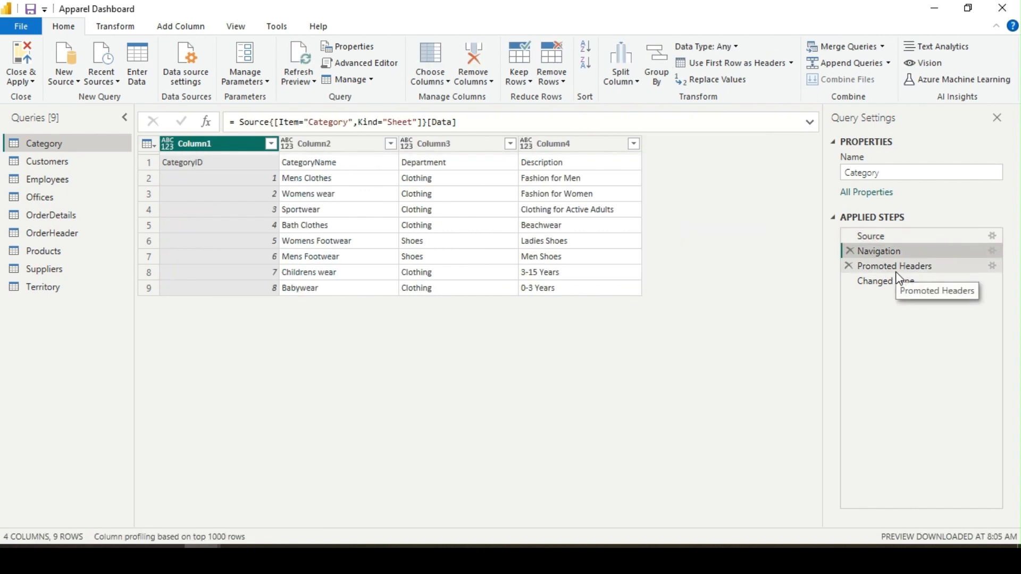
click(897, 270)
click(892, 282)
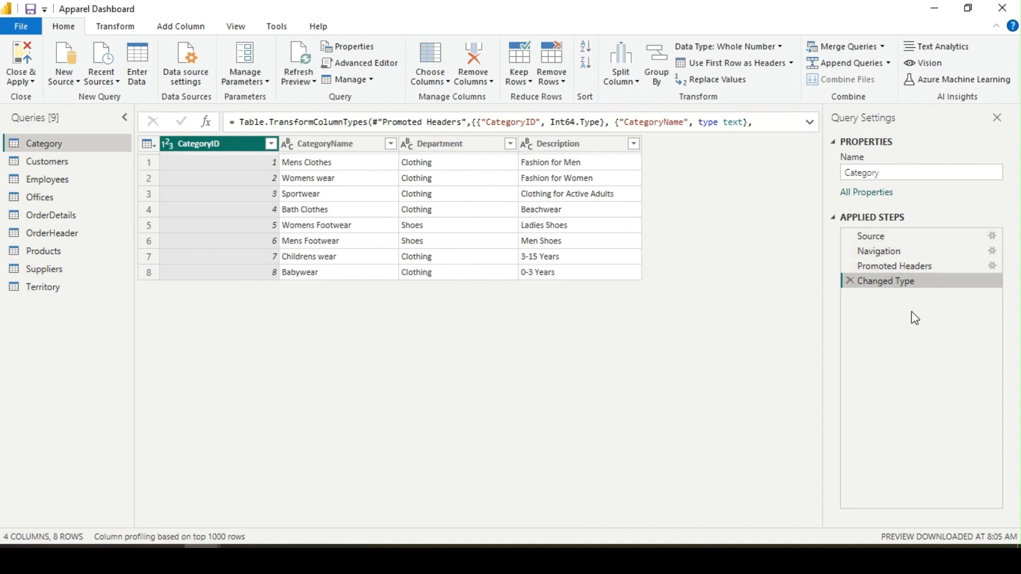
Examine the Source step of the Customers query and the preview of the OrderDetails query.
click(53, 163)
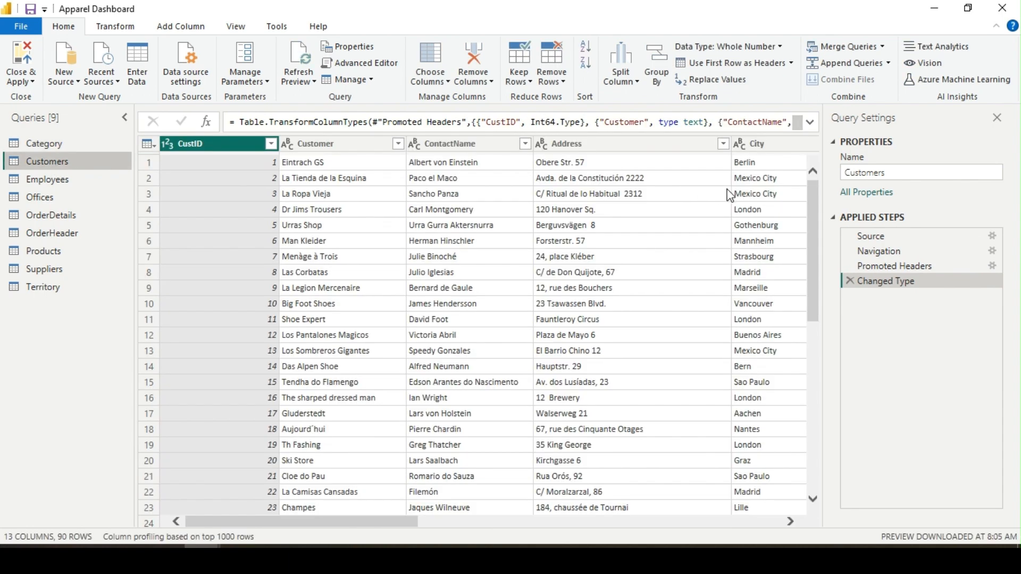
click(873, 237)
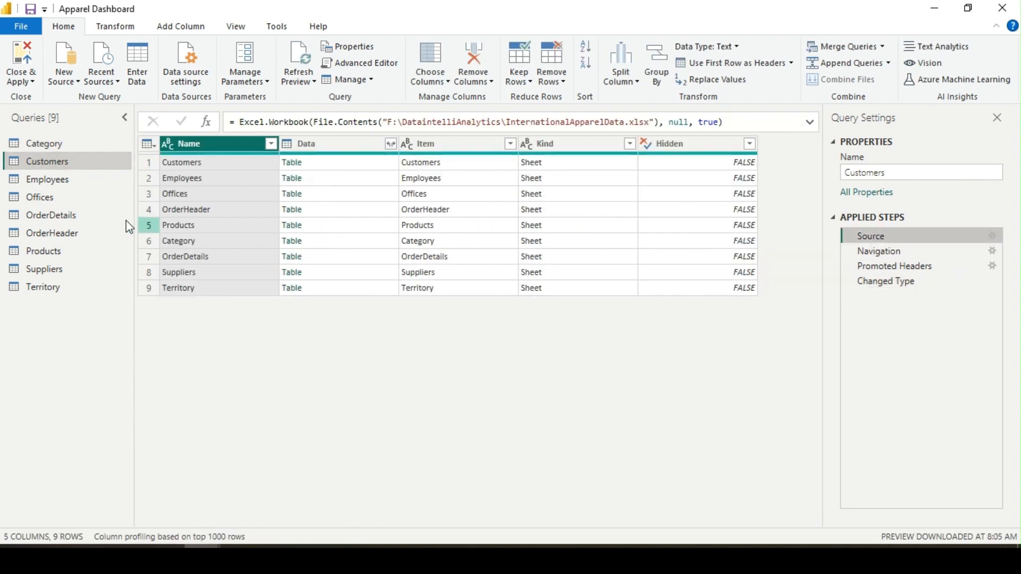
click(51, 217)
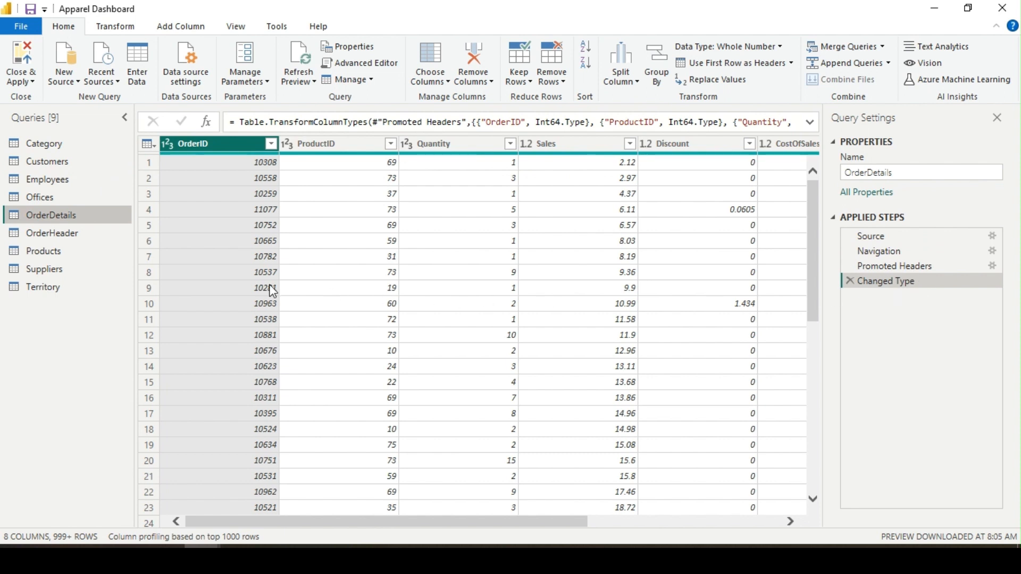
Load the queries into the report and view the Category, Customers and Products tables as data grids.
click(53, 168)
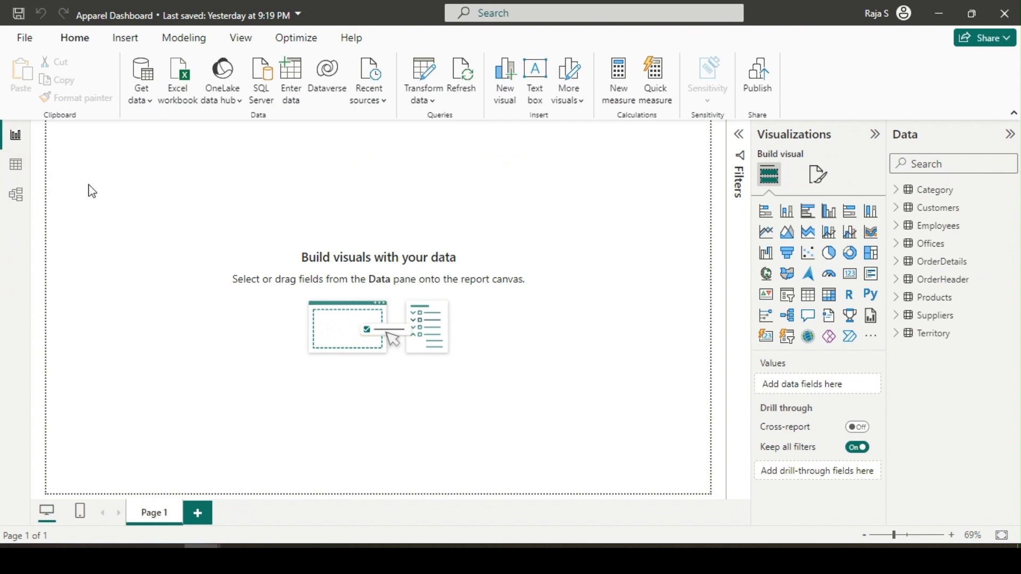
click(16, 165)
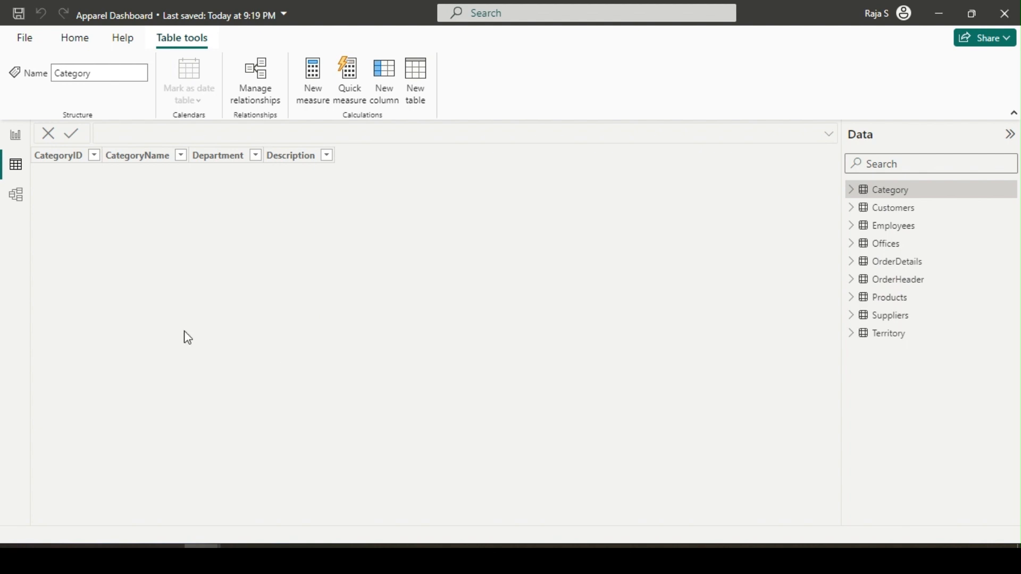
click(912, 211)
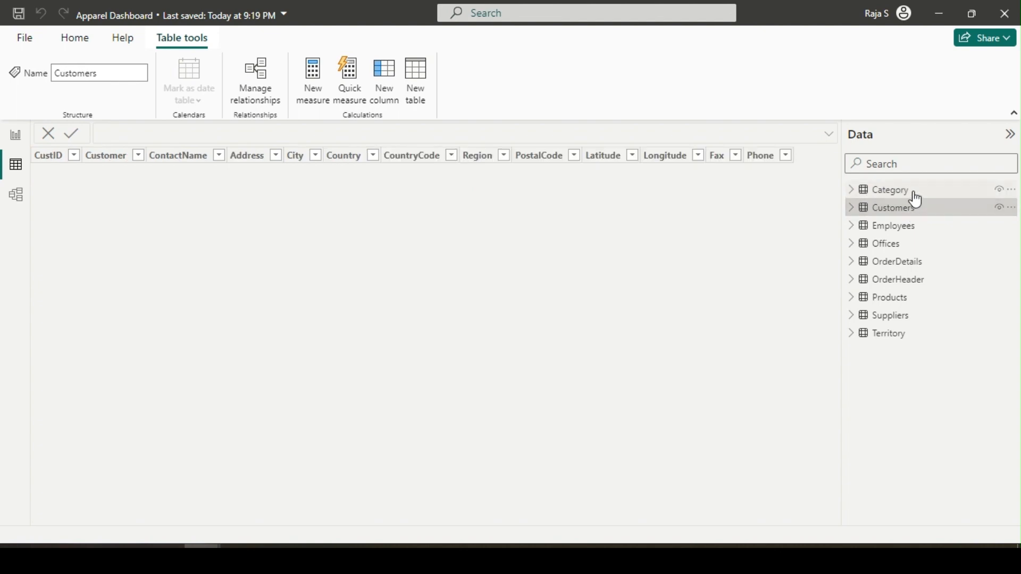
click(893, 304)
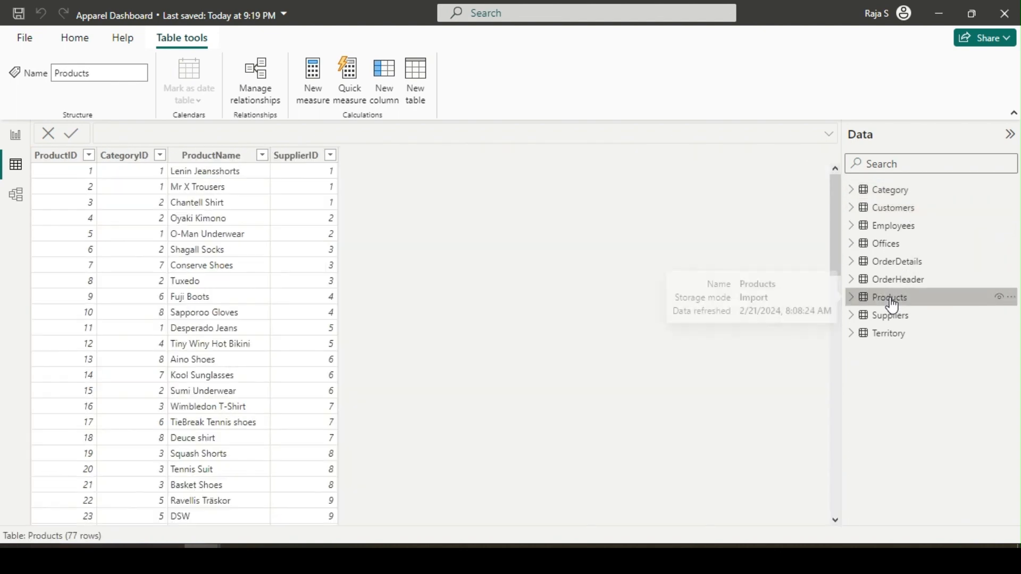
View the data grids of the Customers, OrderHeader and Territory tables.
click(897, 213)
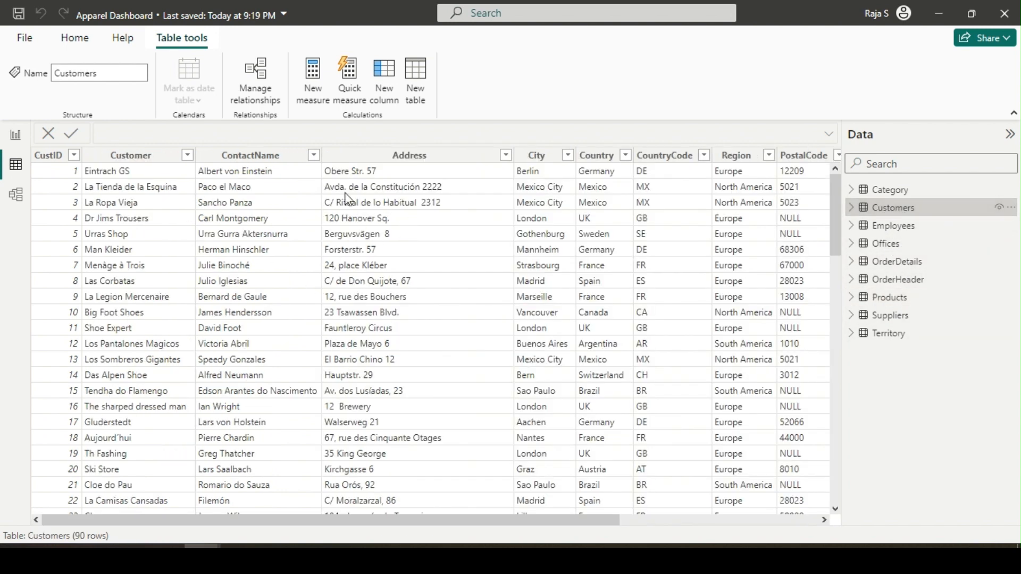
click(55, 159)
click(903, 281)
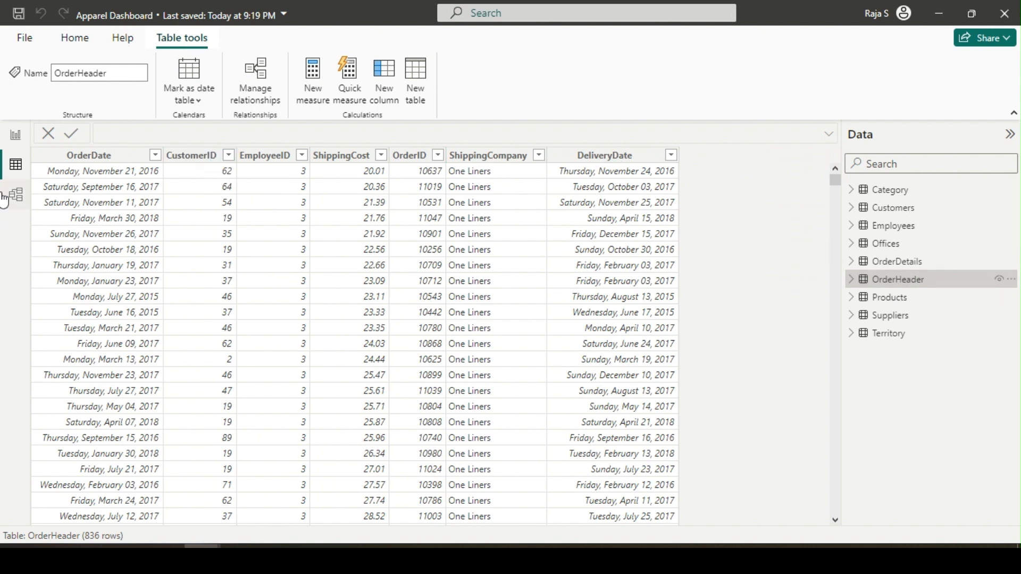
click(902, 335)
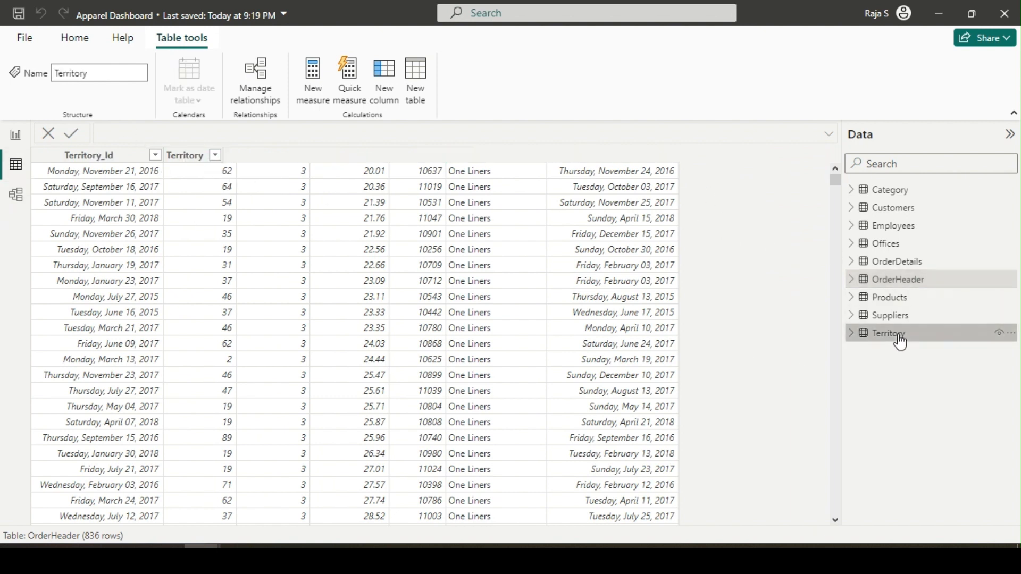
Show the model's relationship diagram with all nine tables in view at 50% zoom and the field list collapsed.
click(16, 197)
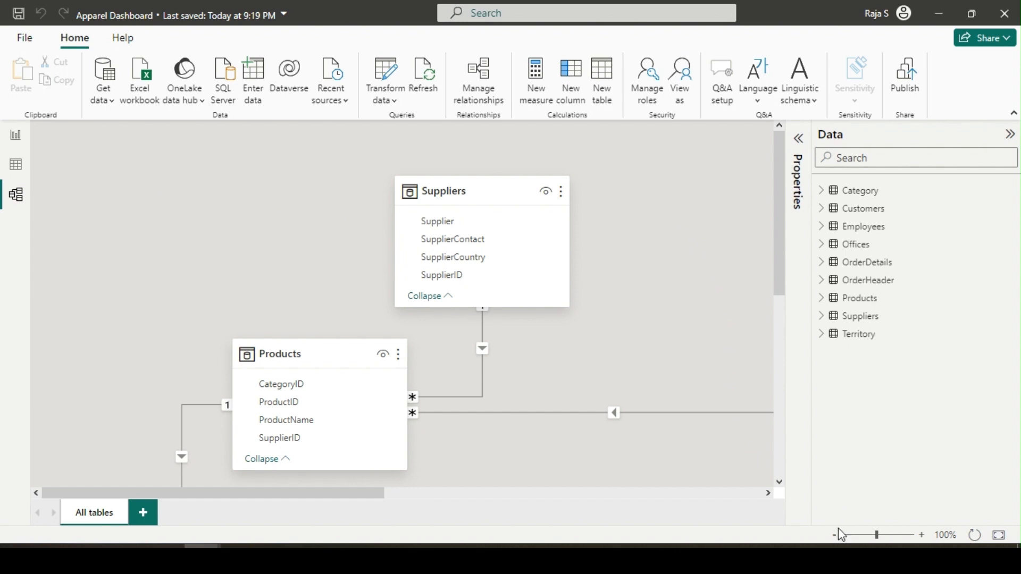
click(835, 536)
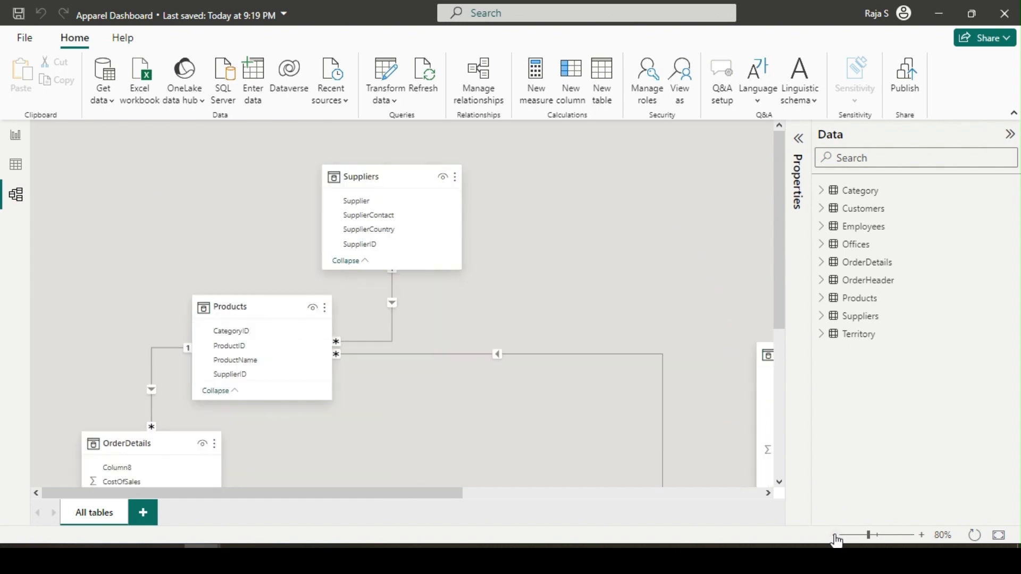
click(835, 536)
click(835, 536)
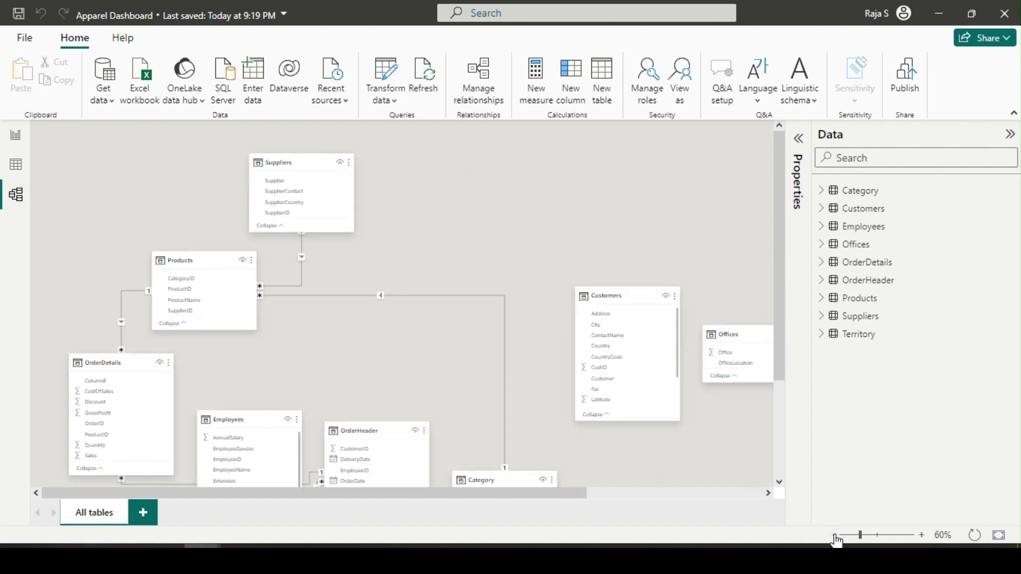
click(835, 536)
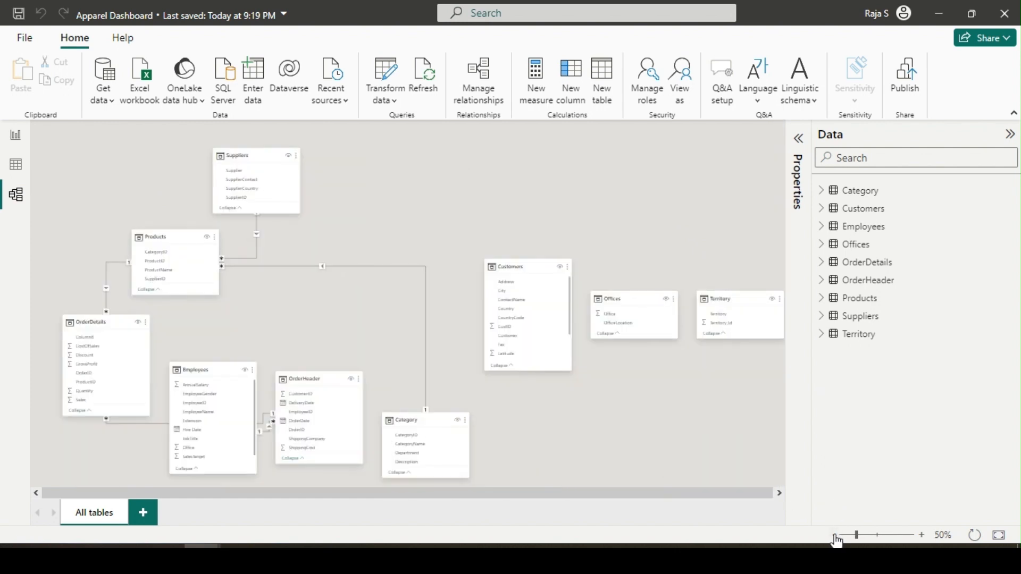
click(1010, 137)
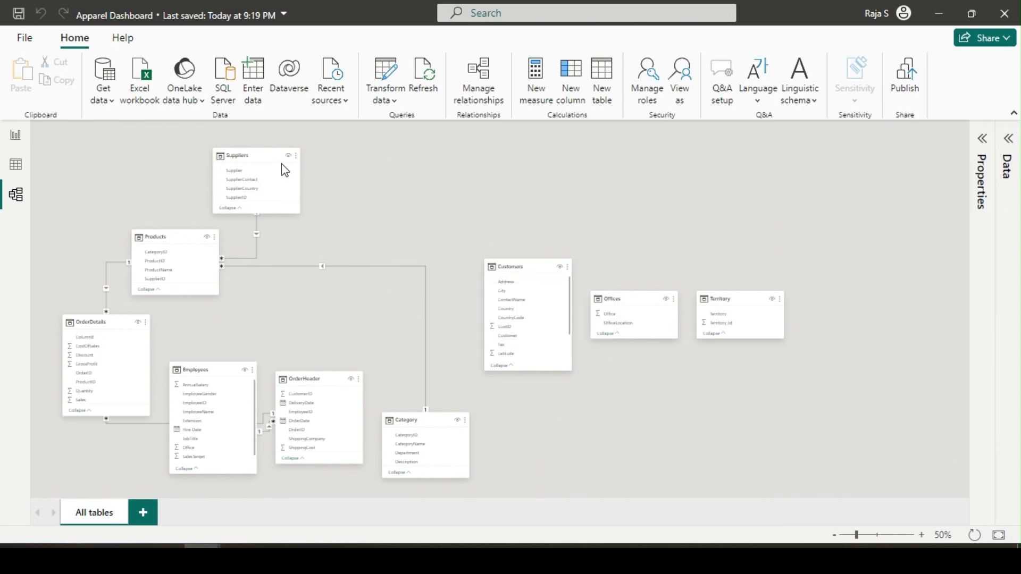
Line up the Suppliers, Products, OrderHeader and OrderDetails tables in one row along the upper part of the relationship diagram.
mouse_move(257, 151)
drag(311, 147, 199, 152)
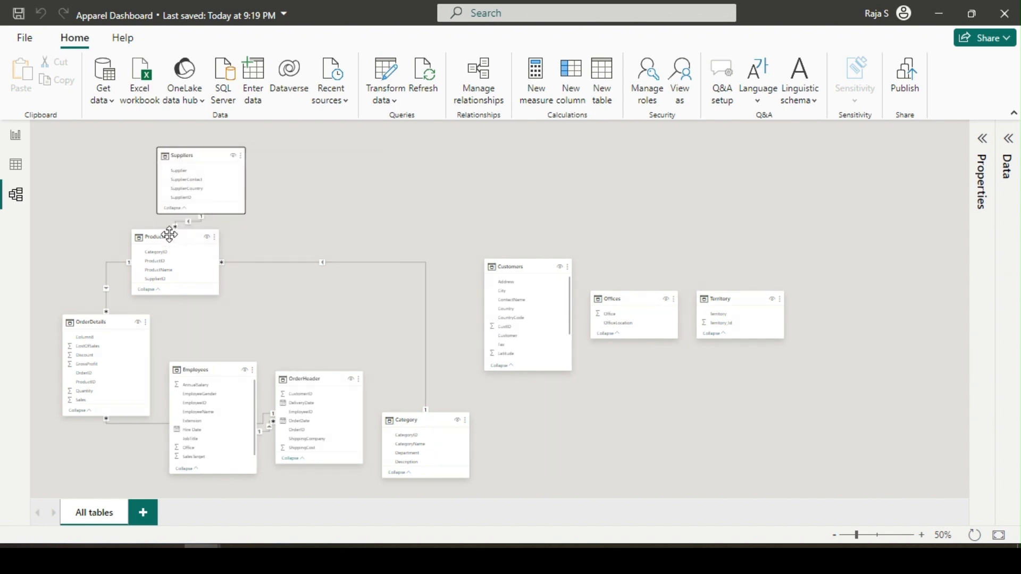
drag(167, 231, 355, 154)
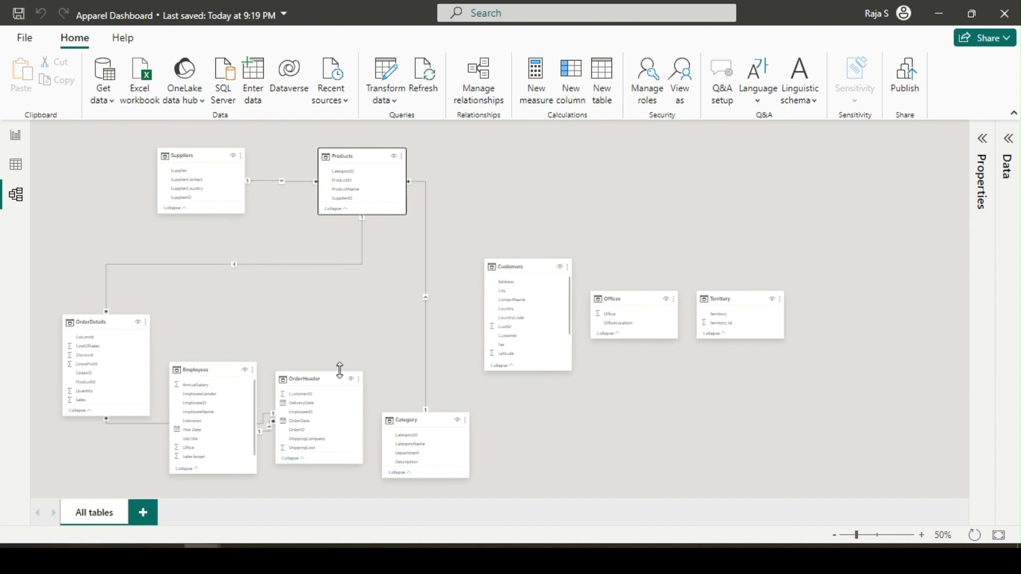
drag(323, 381, 502, 163)
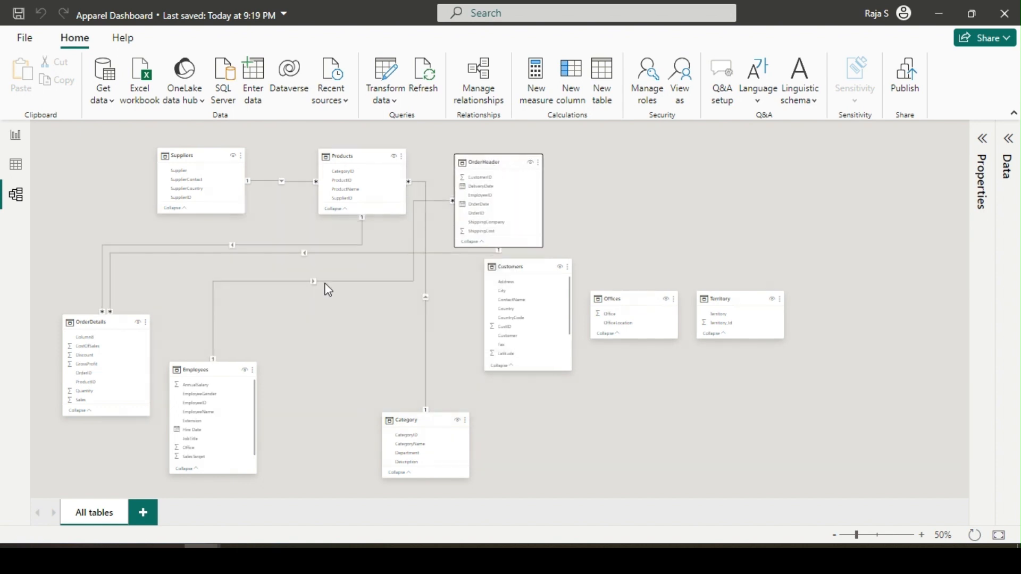
drag(116, 323, 641, 154)
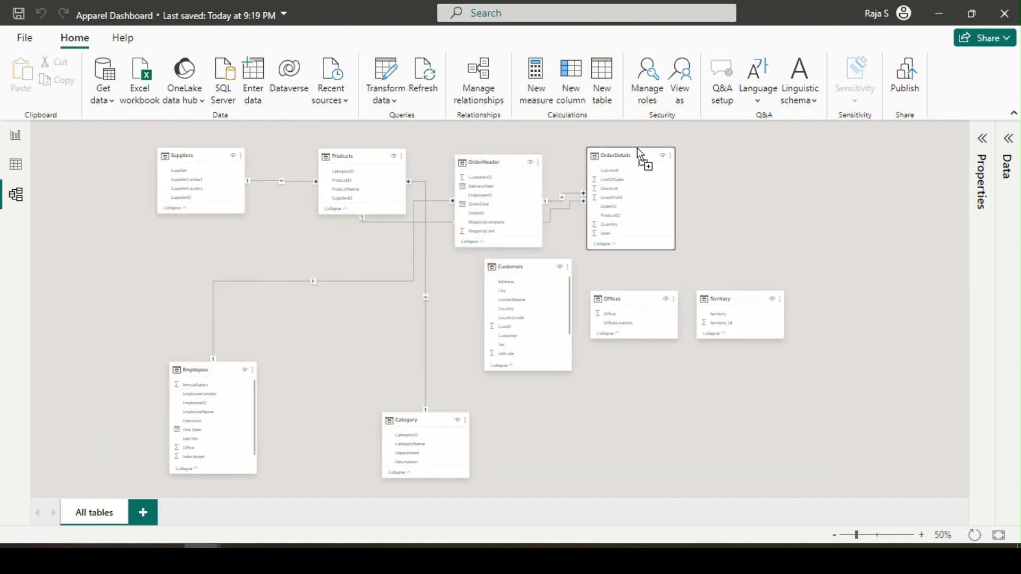
Shift Suppliers and Products toward the diagram's left side, with Suppliers slightly lower, and lengthen both table cards.
drag(183, 158, 114, 200)
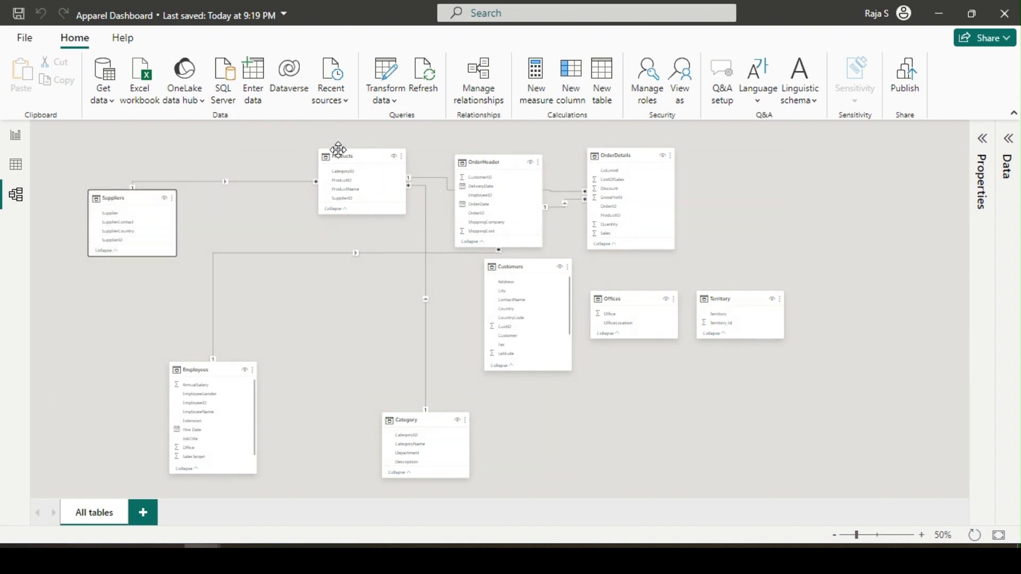
drag(339, 149, 281, 153)
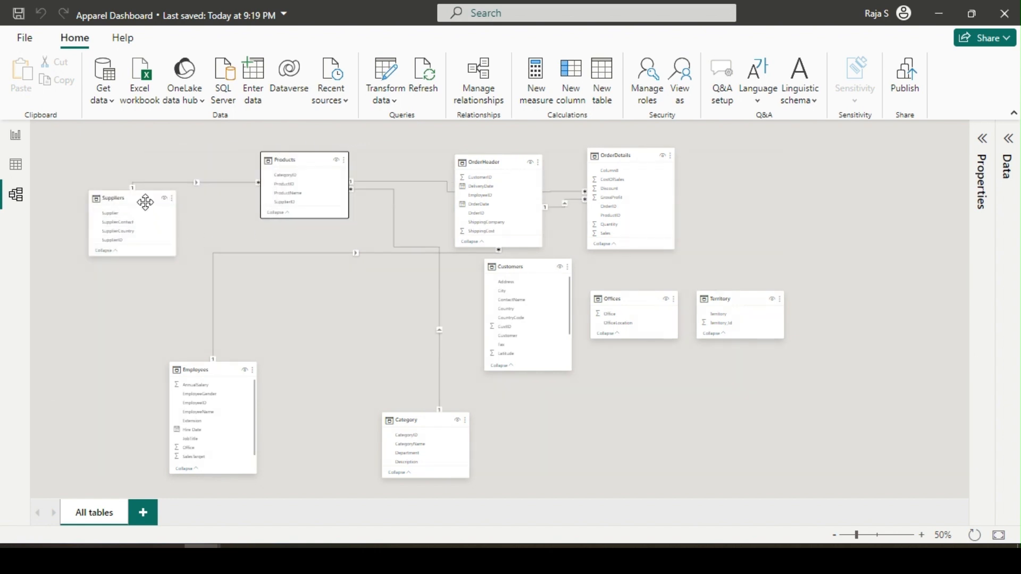
drag(145, 203, 124, 207)
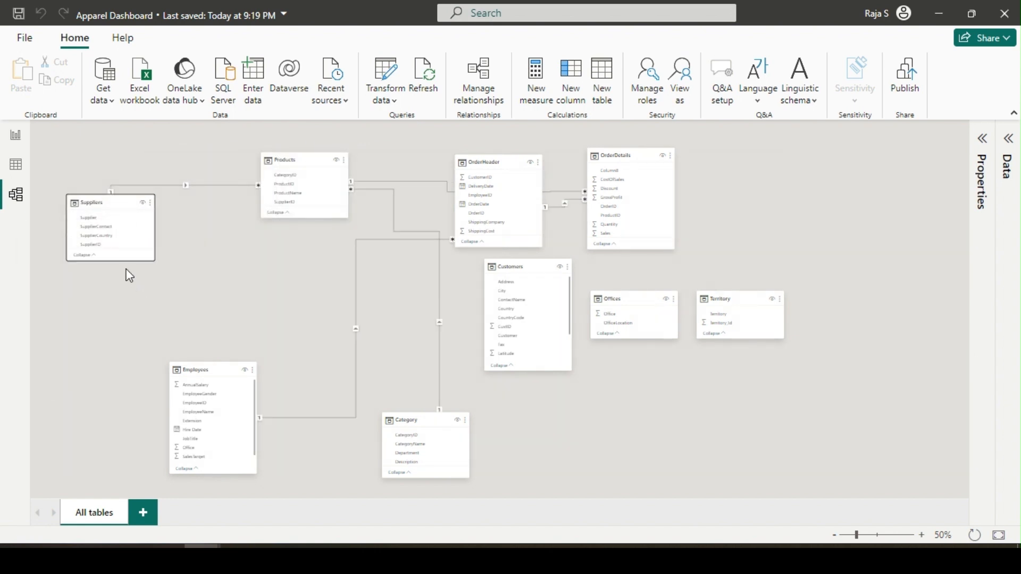
drag(126, 262, 123, 300)
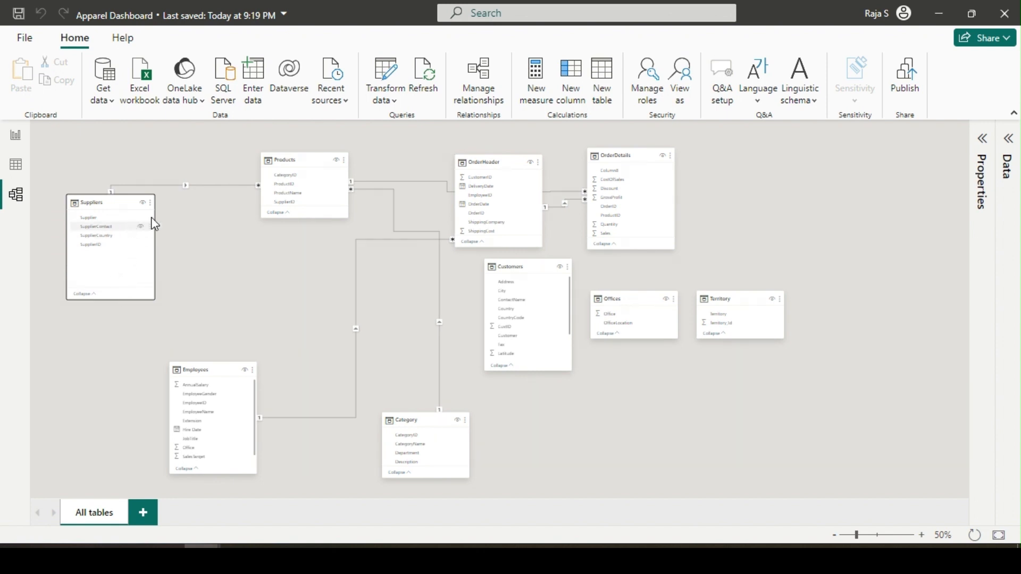
drag(287, 218, 283, 255)
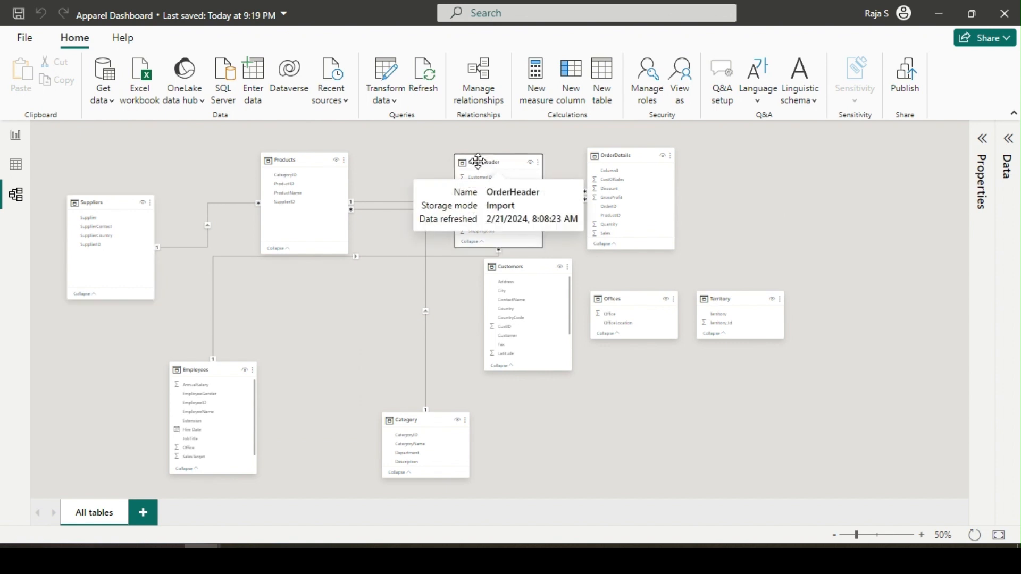
Move OrderHeader closer to Products and place the Employees table to the right of OrderDetails.
drag(486, 160, 455, 148)
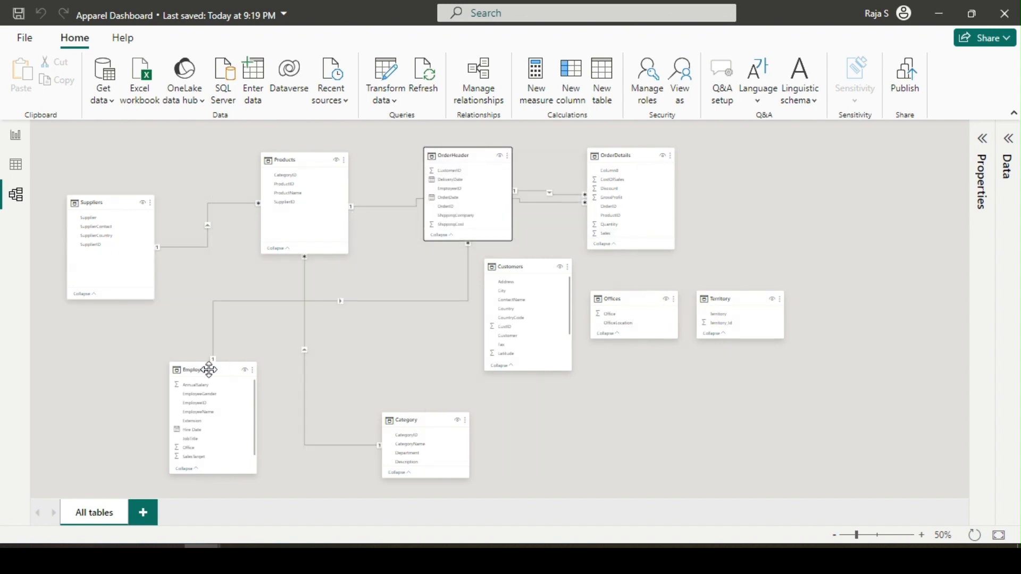
drag(206, 368, 784, 166)
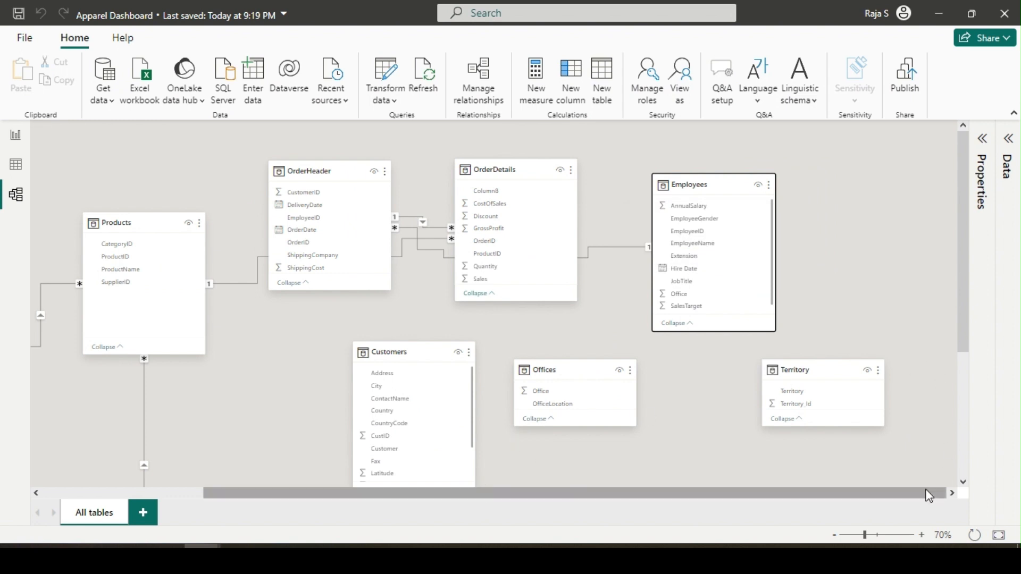
click(833, 535)
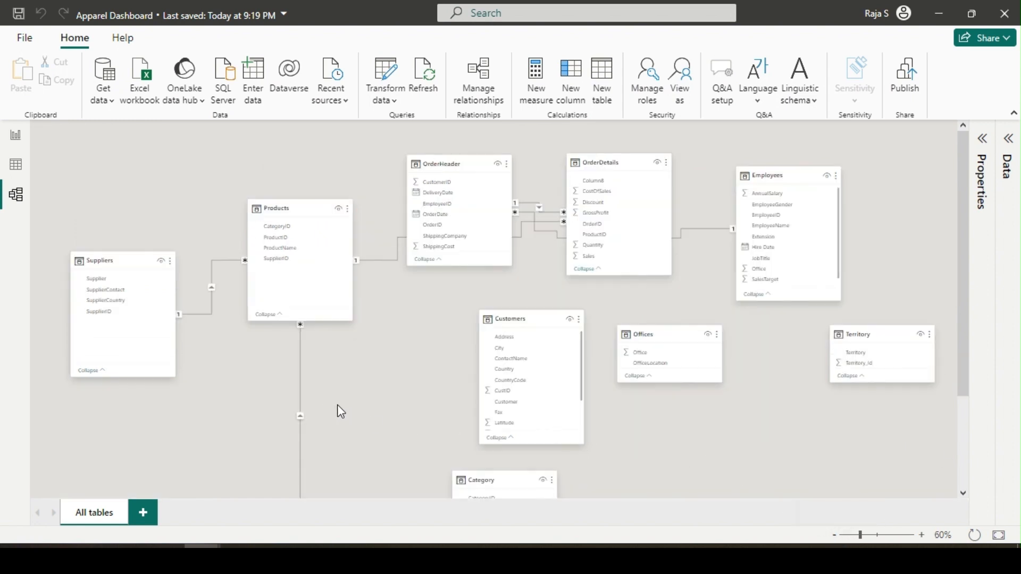
Place the Category table above Suppliers, lower Suppliers slightly, and lengthen the Products card.
scroll(338, 407, down, 3)
drag(472, 353, 251, 404)
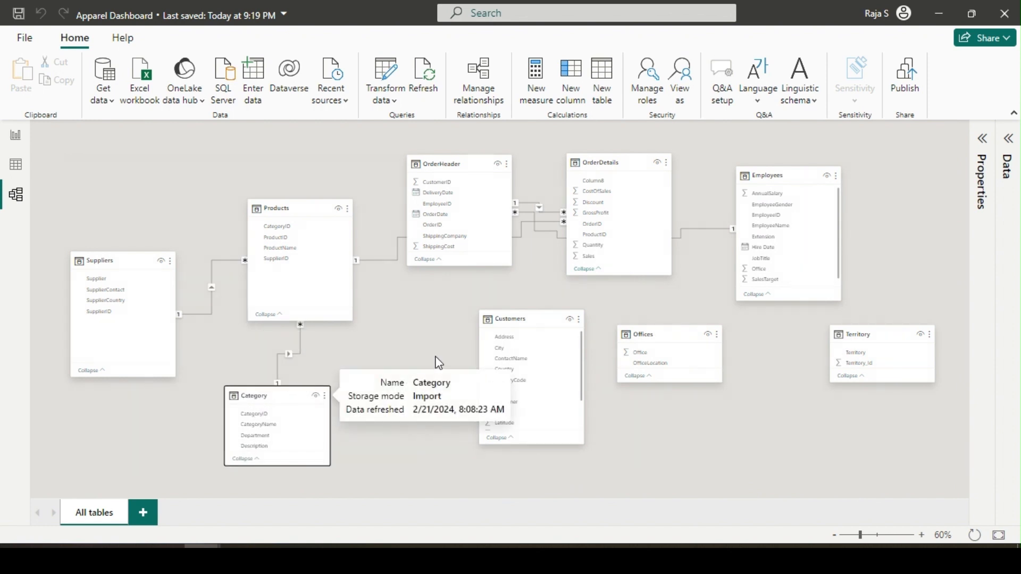
drag(268, 391, 130, 149)
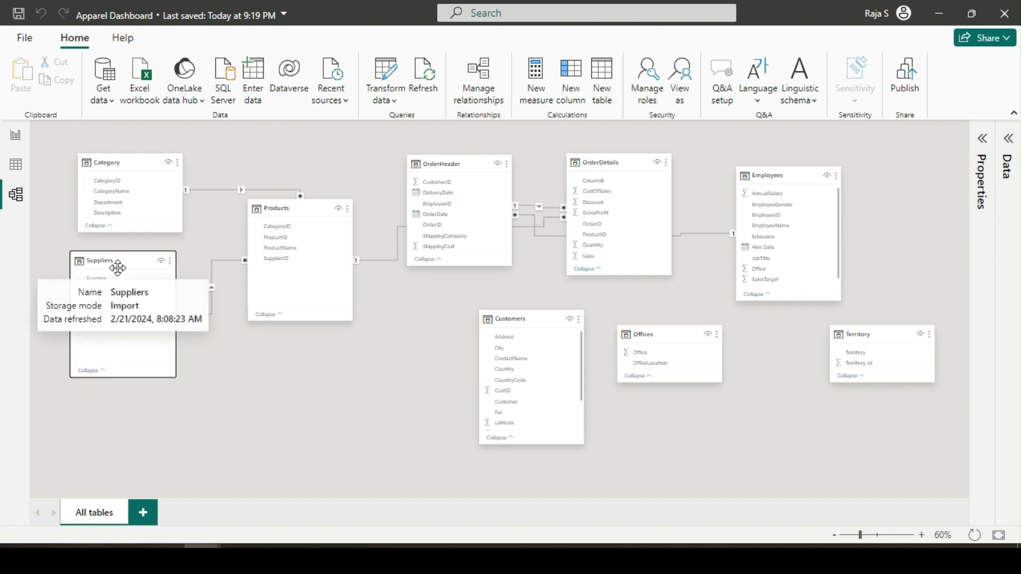
drag(119, 260, 115, 291)
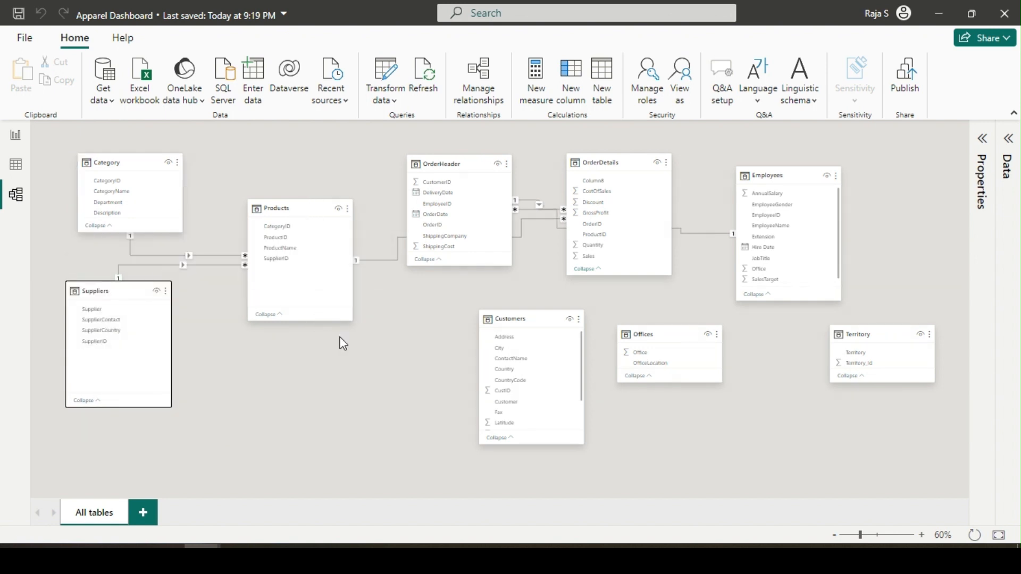
drag(326, 321, 326, 357)
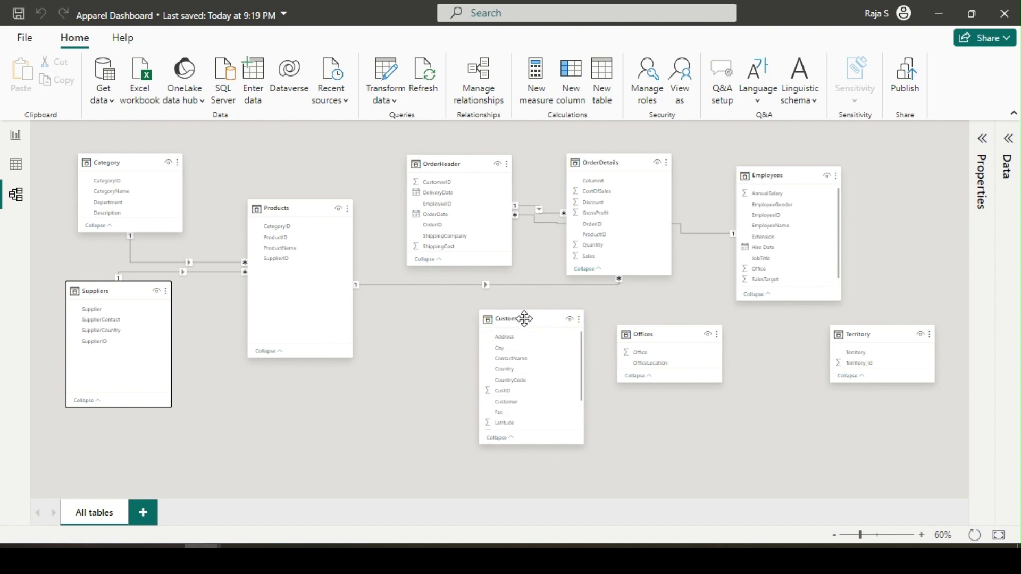
Arrange Customers, Offices and Territory in a lower row beneath the order and employee tables, enlarging the Offices and Employees cards.
drag(526, 322, 461, 353)
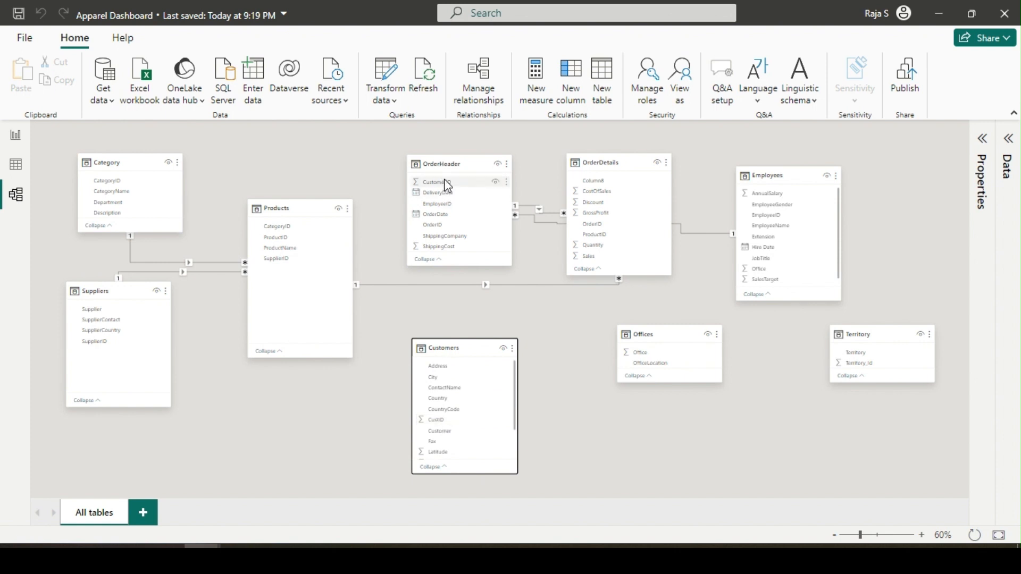
click(666, 334)
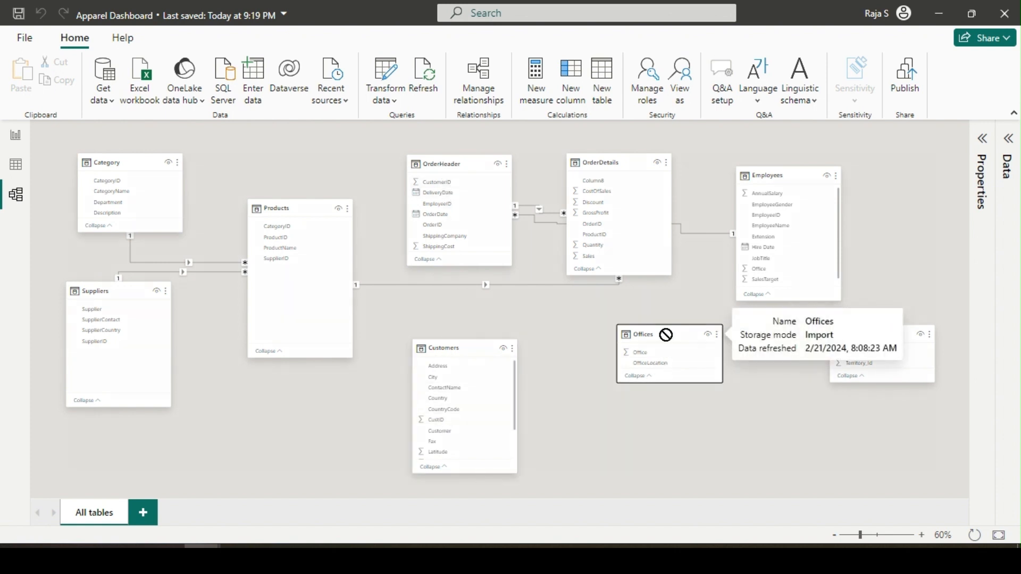
drag(665, 334, 646, 419)
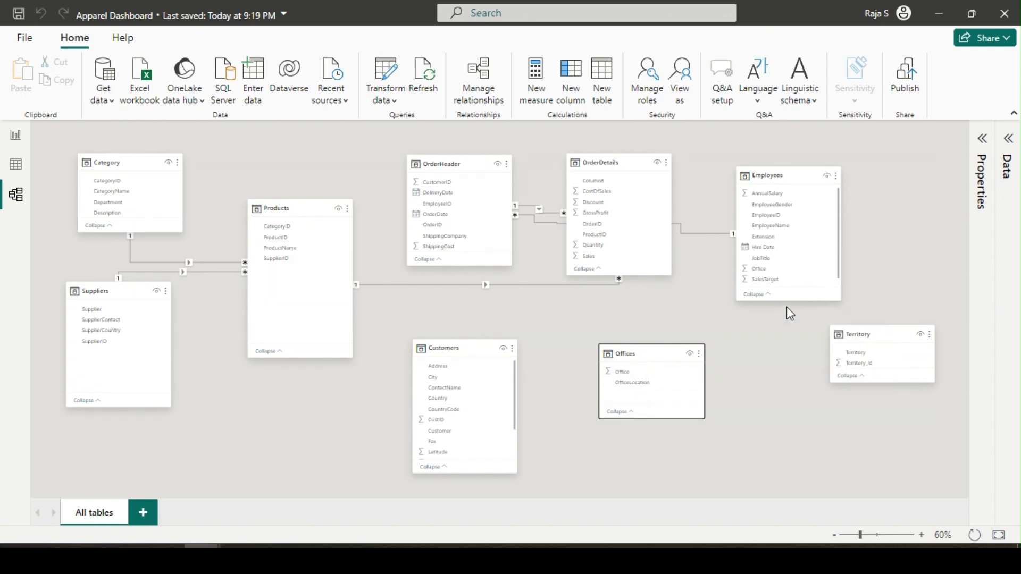
drag(788, 301, 787, 326)
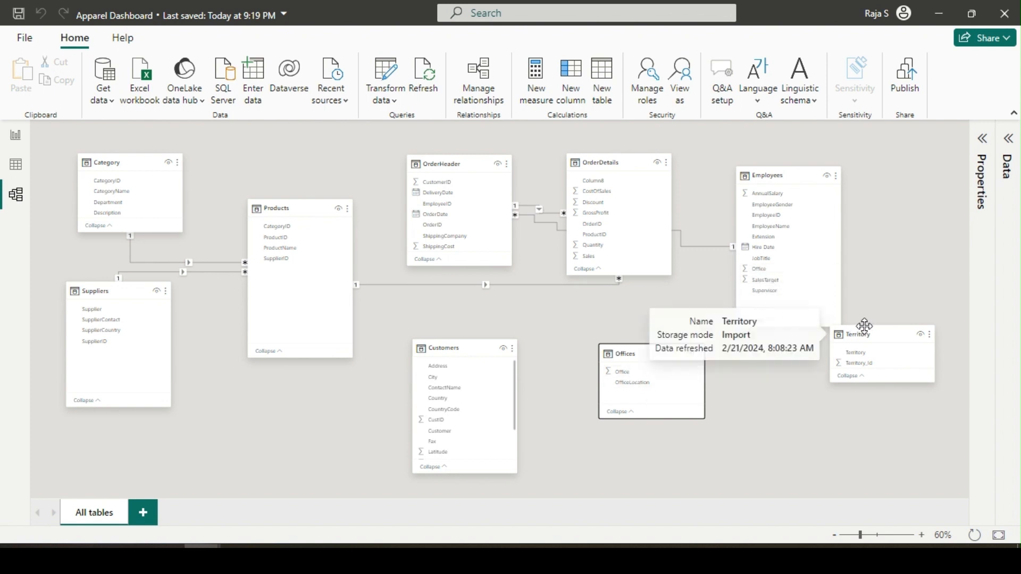
drag(866, 333, 823, 371)
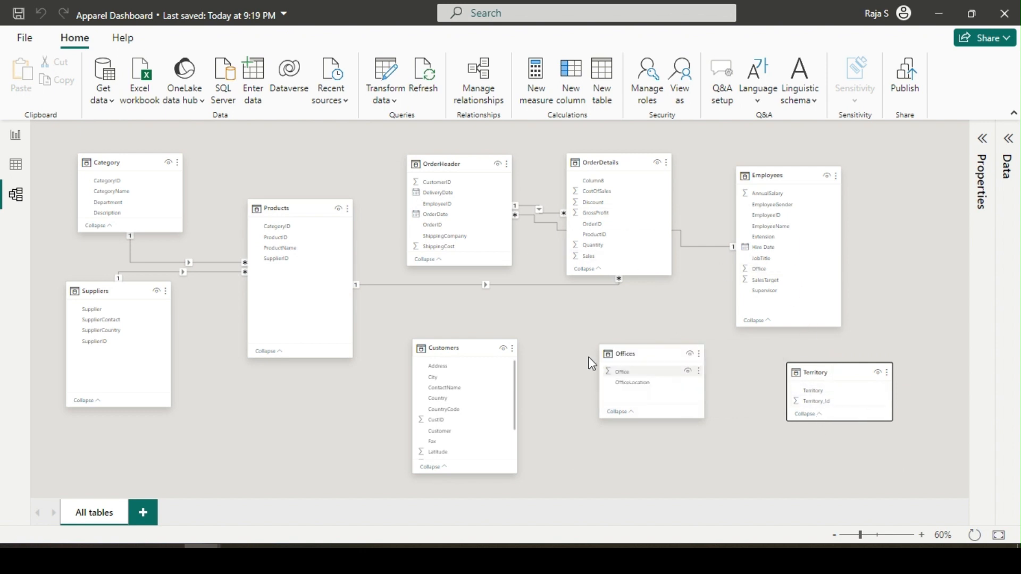
drag(828, 372, 806, 366)
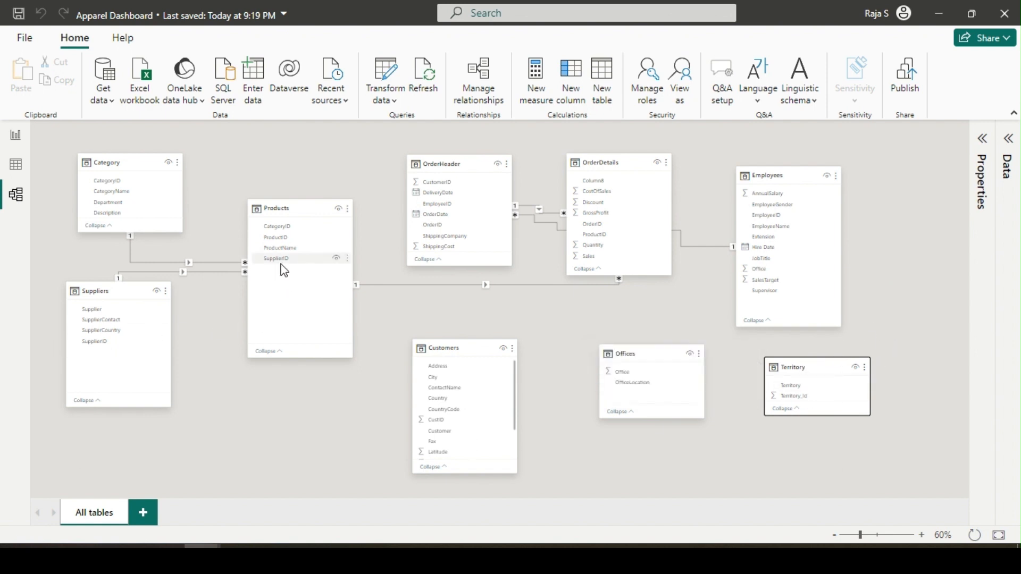
Examine the settings of the relationship between Products and Category on CategoryID, leaving them unmodified.
click(201, 262)
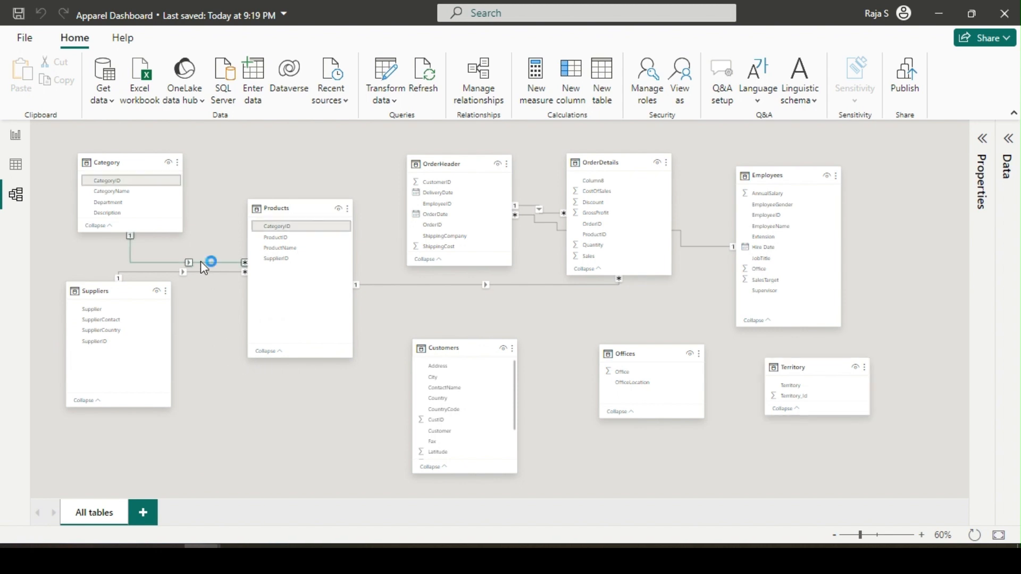
double_click(200, 261)
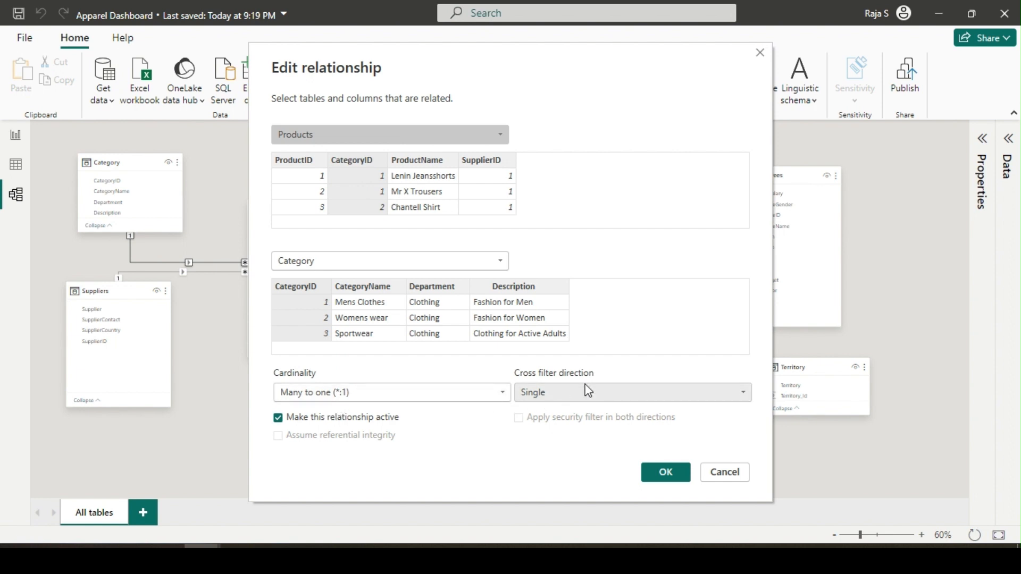
drag(431, 56, 569, 53)
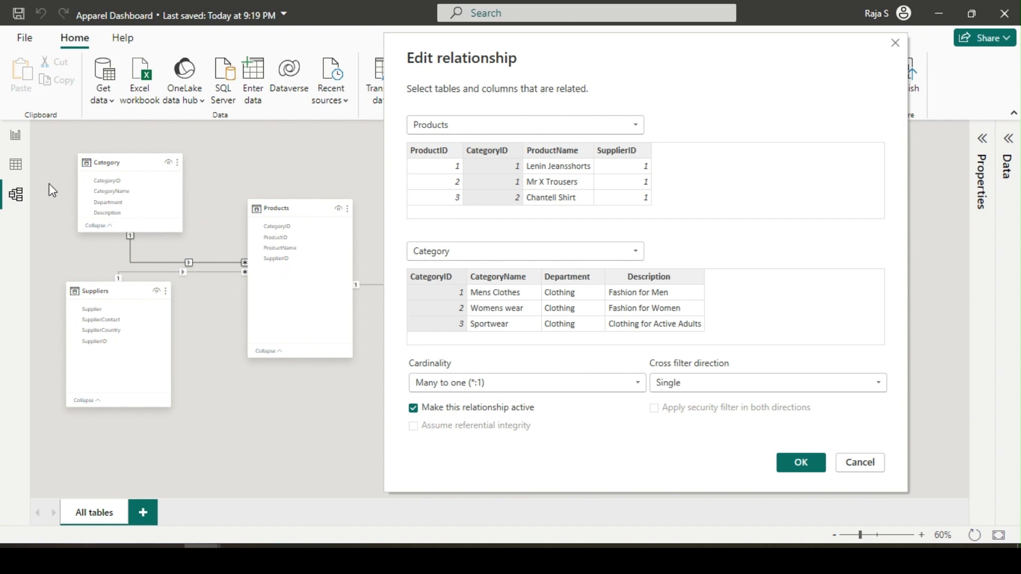
click(860, 462)
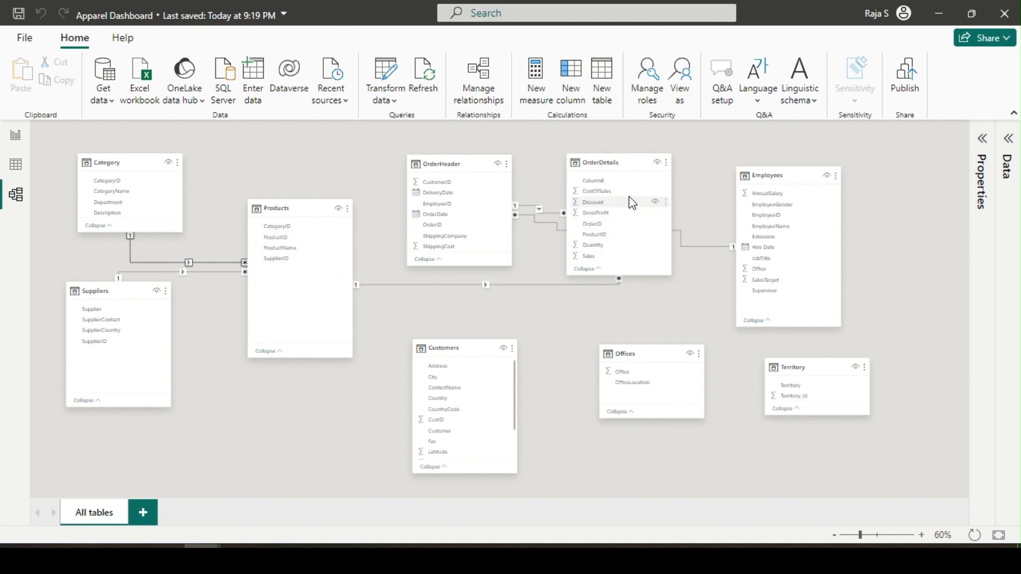
Swap the OrderHeader and OrderDetails tables in the diagram so that OrderDetails sits next to Products.
drag(610, 165, 636, 166)
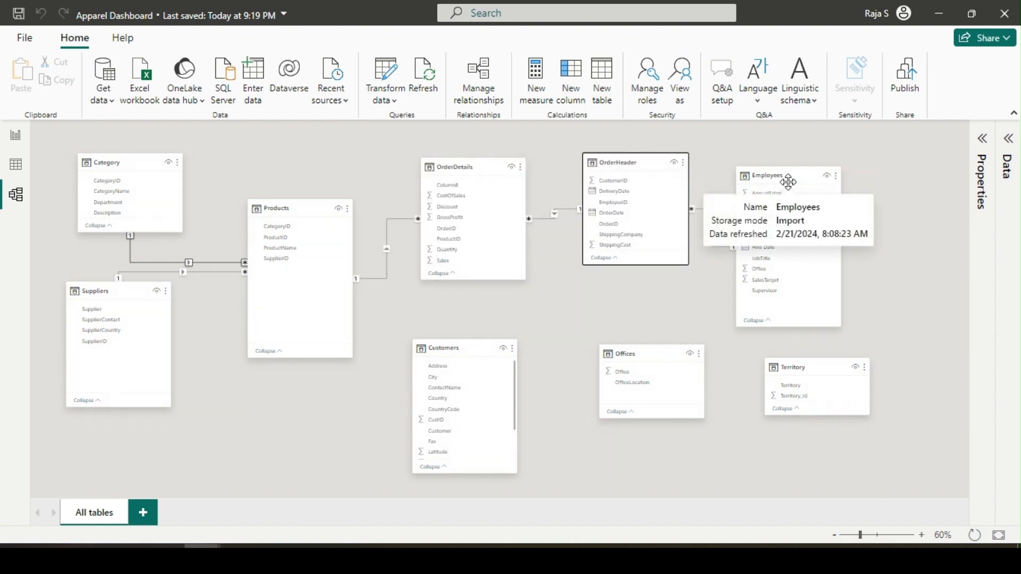
Fine-tune the diagram spacing by nudging Employees, OrderDetails and OrderHeader sideways and lowering the Suppliers table.
drag(789, 182, 796, 182)
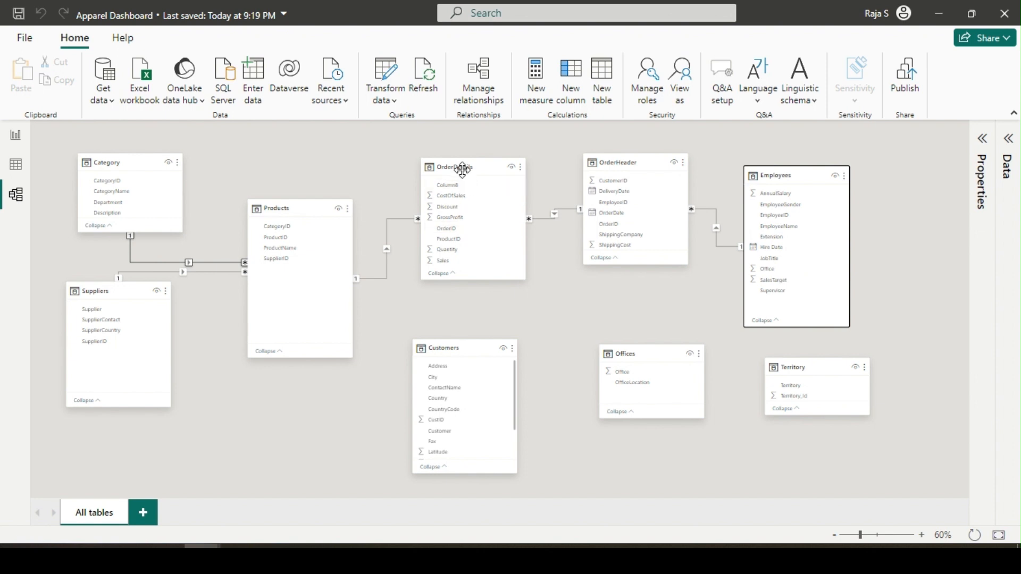
drag(462, 169, 453, 169)
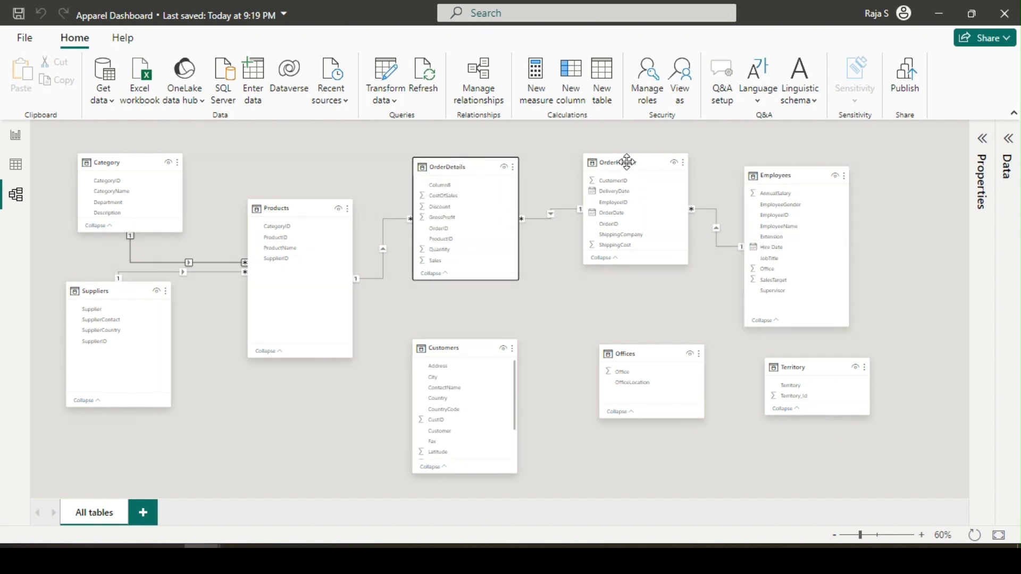
drag(627, 162, 631, 162)
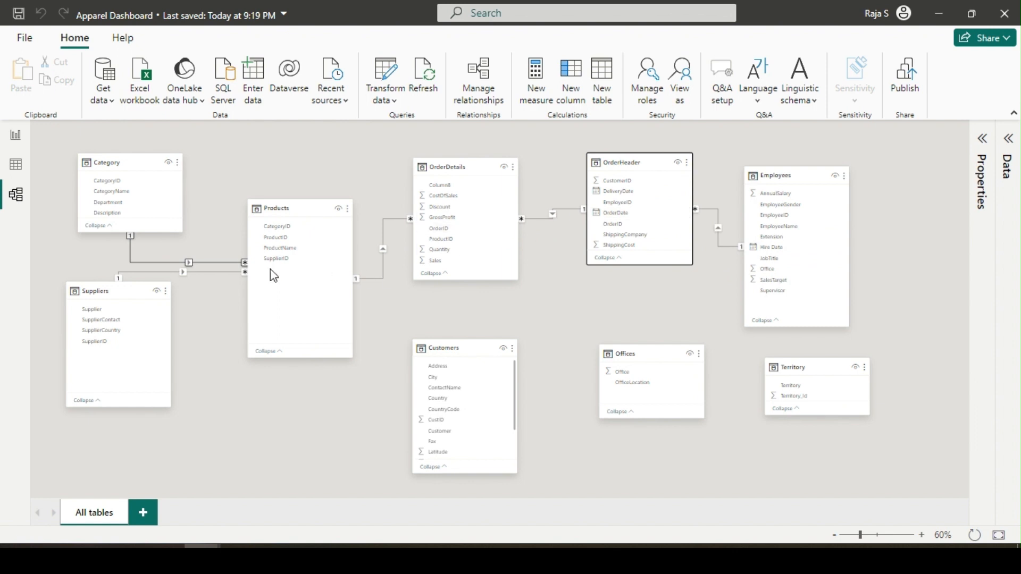
drag(114, 292, 115, 325)
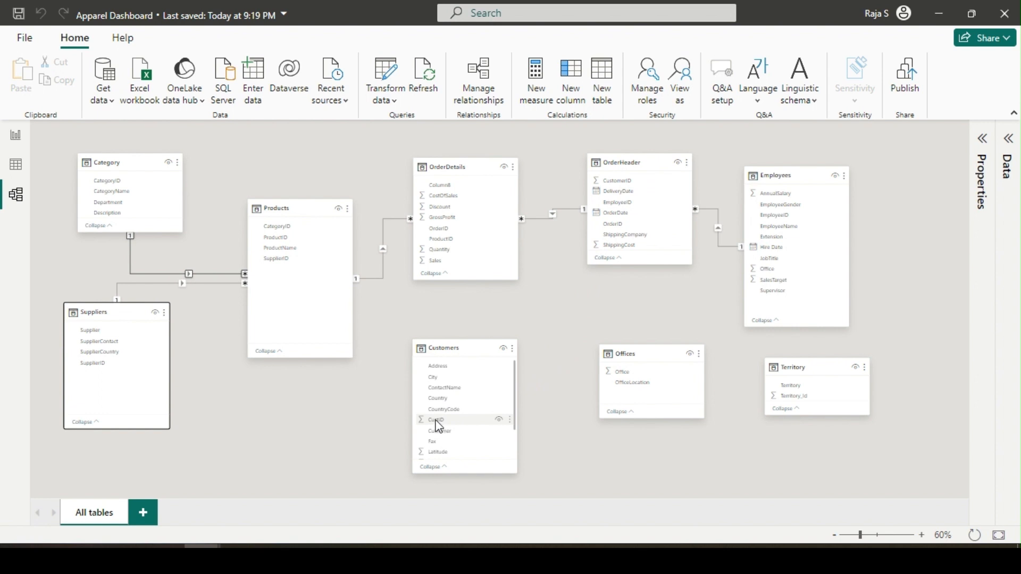
Create an active one-to-many relationship with single cross-filter direction from Customers (CustID) to OrderHeader (CustomerID).
drag(436, 421, 551, 319)
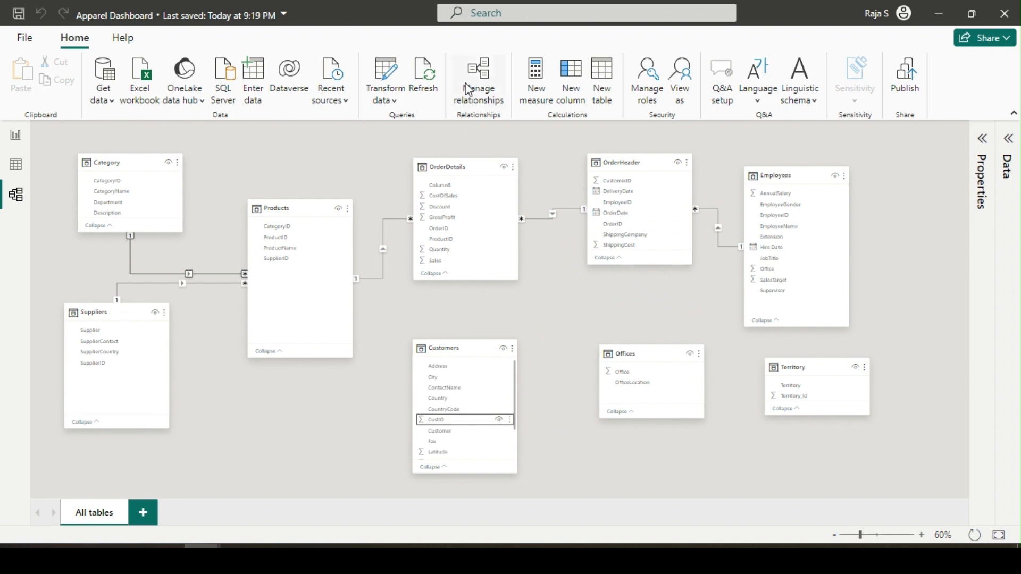
click(481, 77)
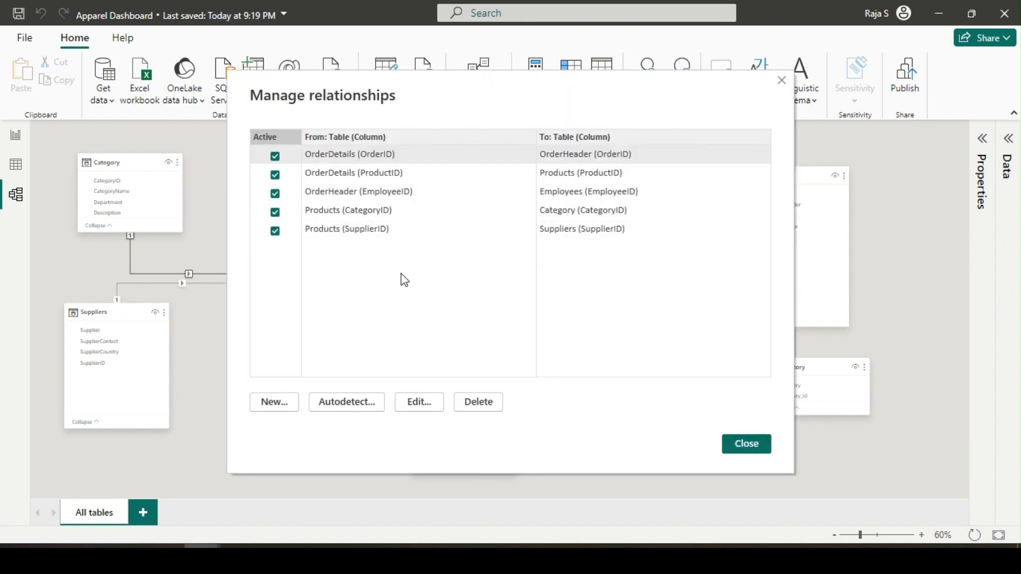
click(277, 403)
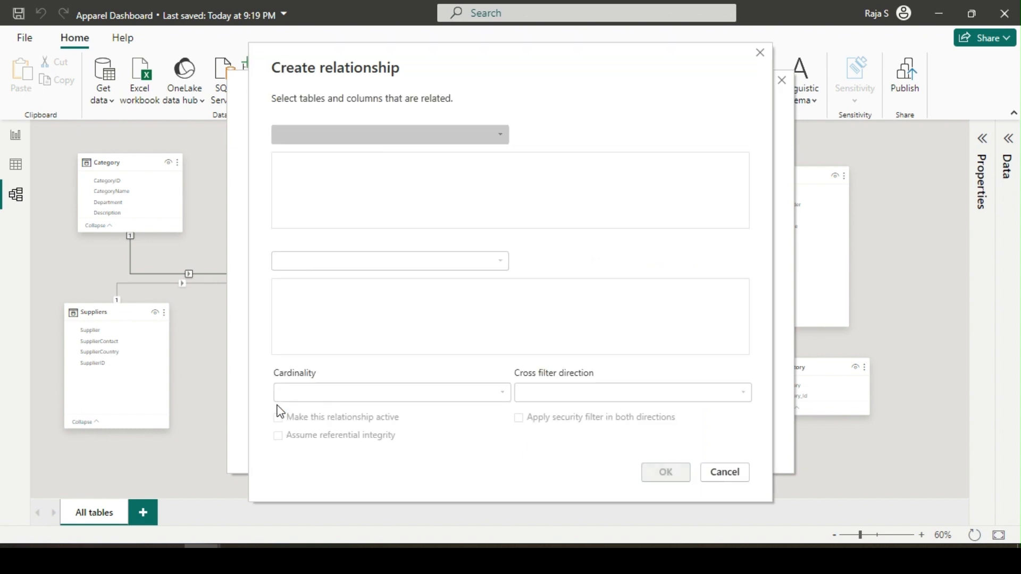
click(350, 139)
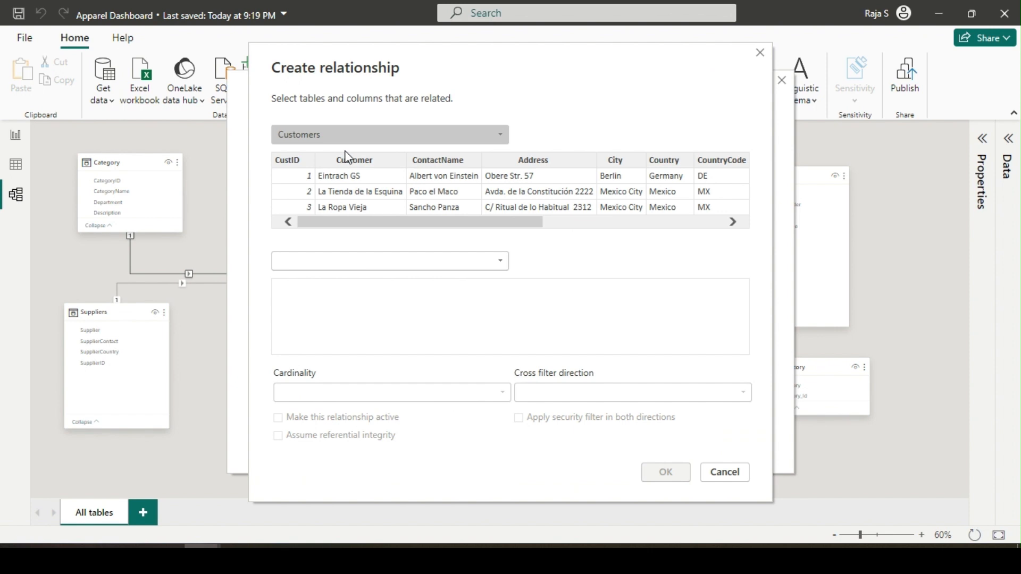
click(342, 263)
click(320, 343)
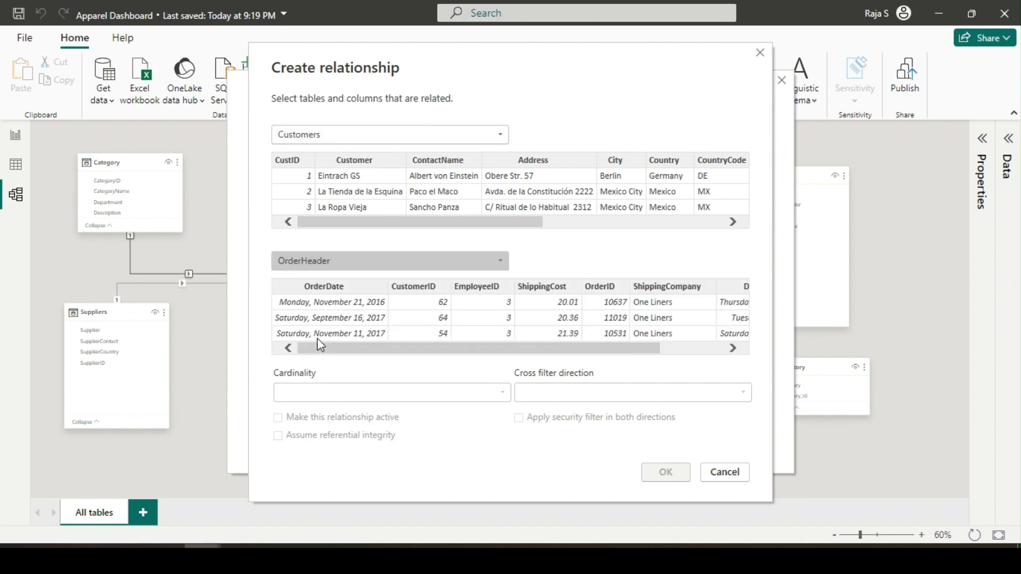
click(287, 162)
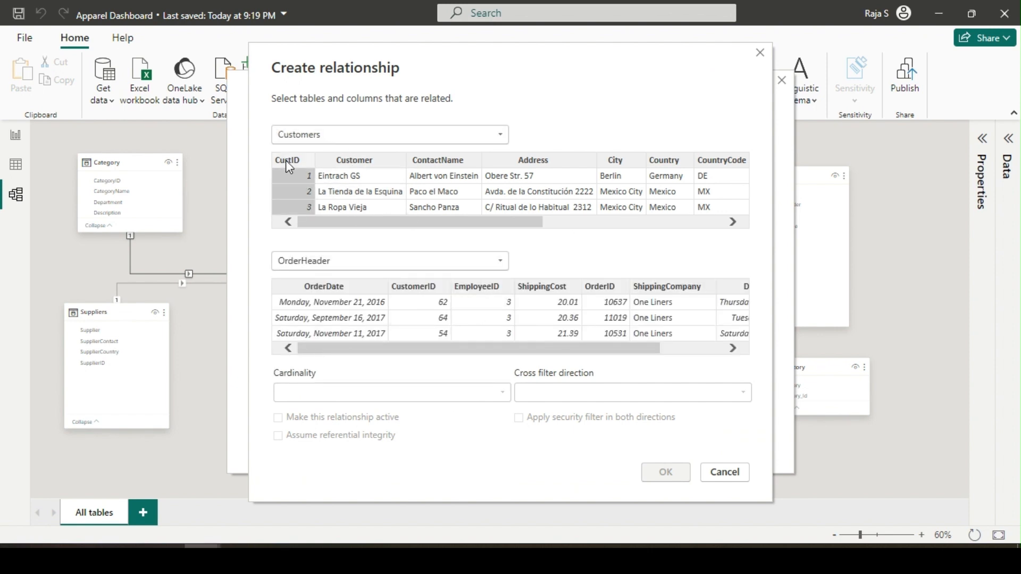
click(418, 287)
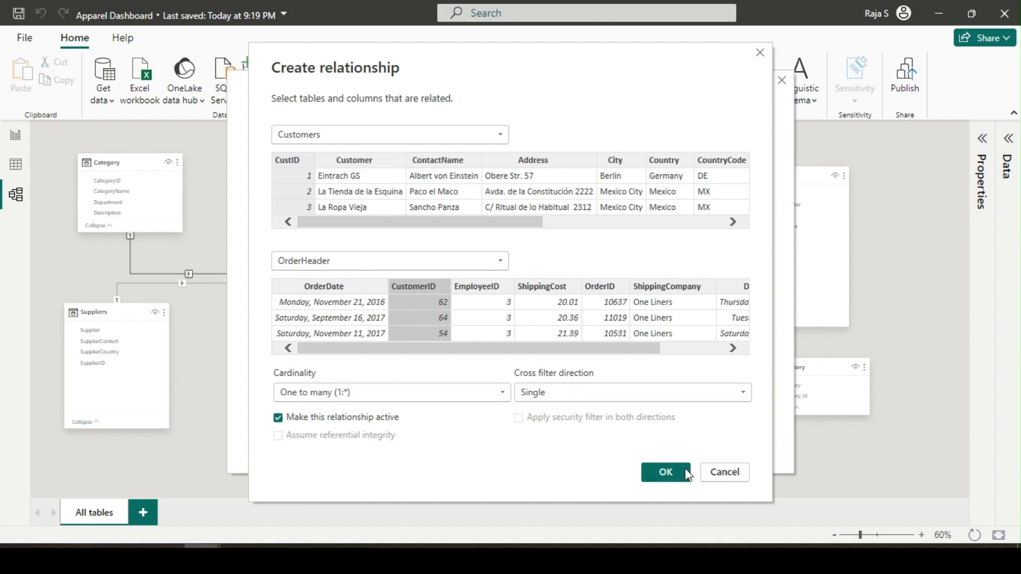
click(673, 479)
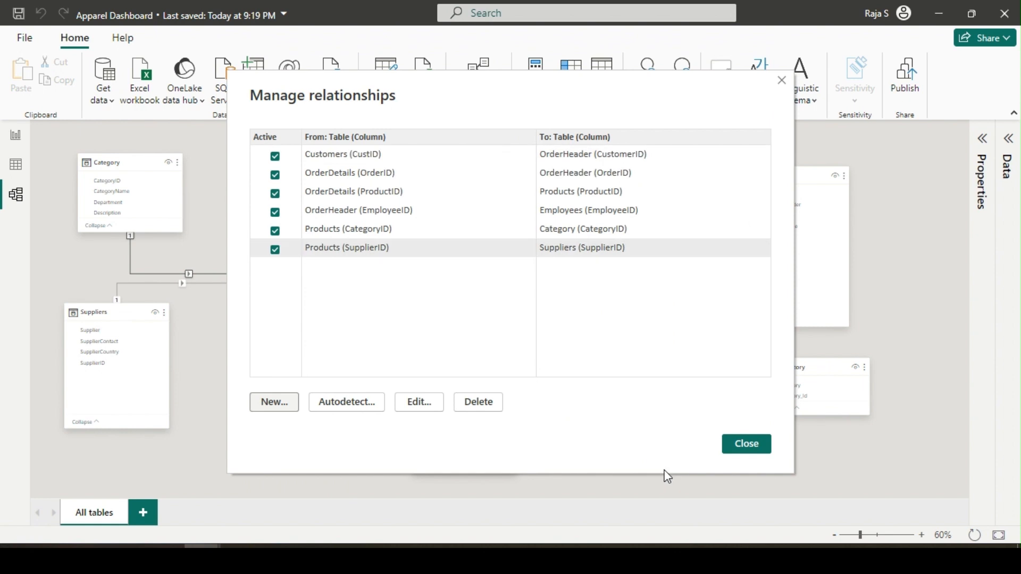
click(375, 158)
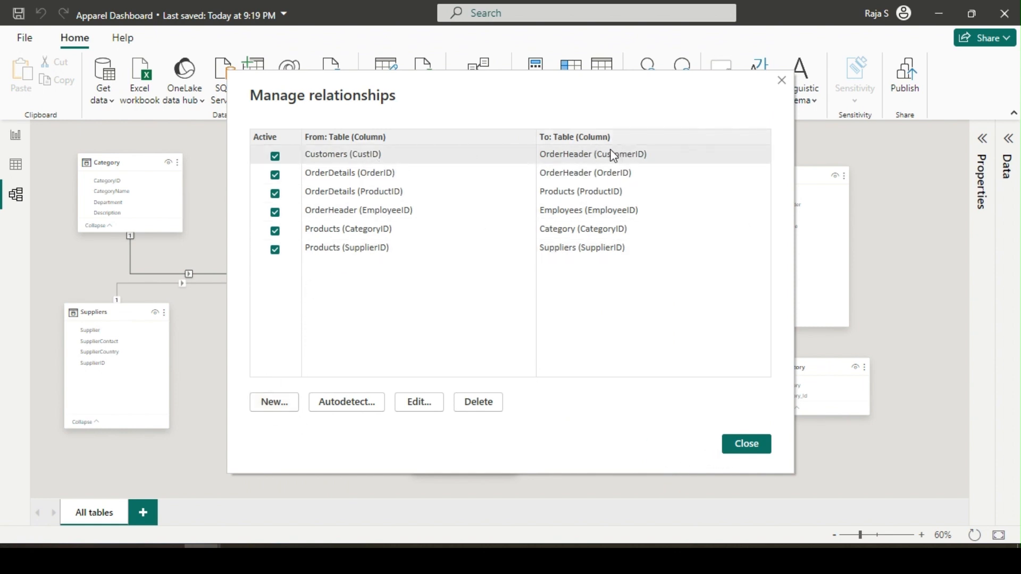
click(746, 444)
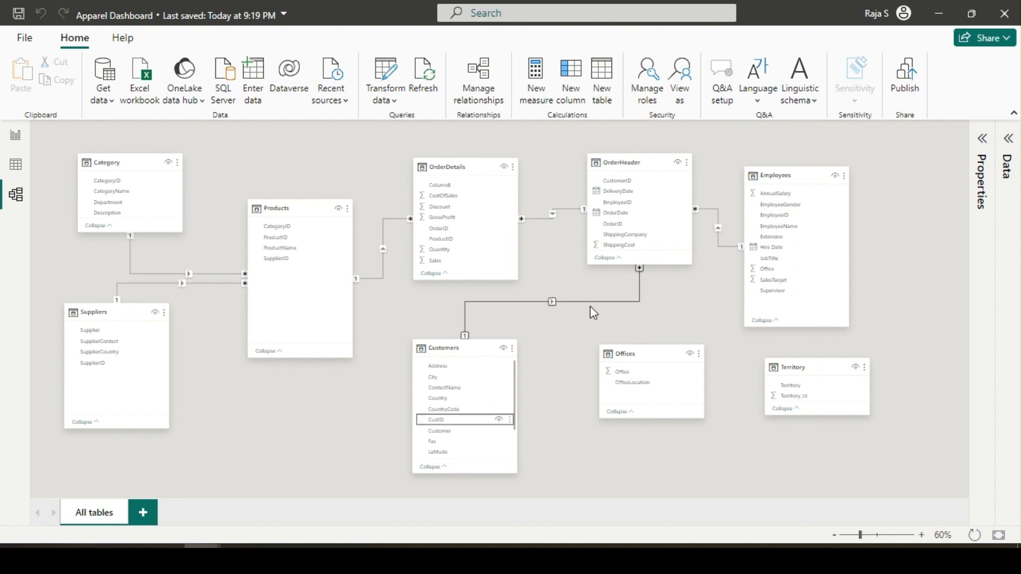
Inspect the Customers table and its relationship line to OrderHeader in the model diagram.
key(ctrl+s)
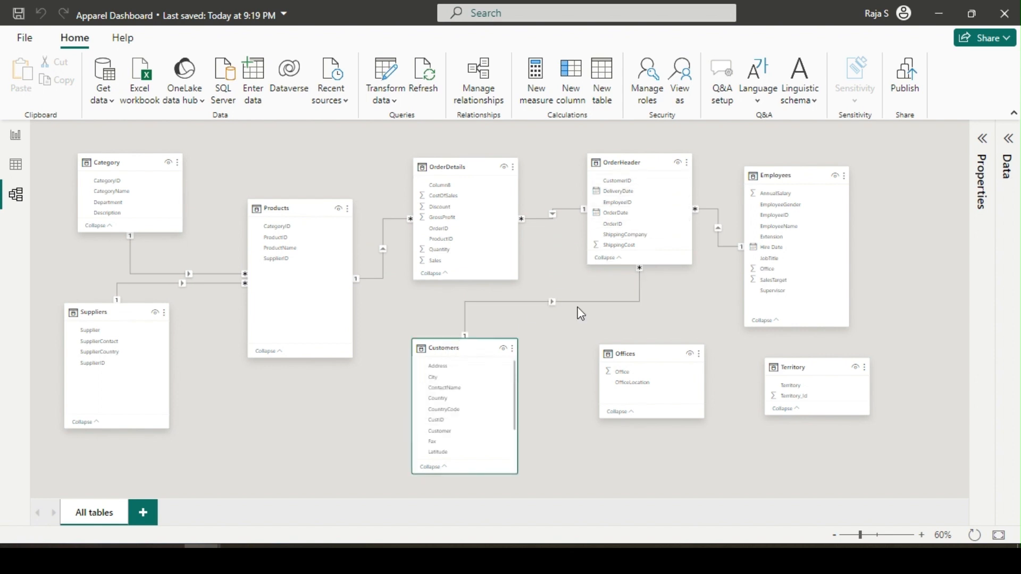
click(446, 353)
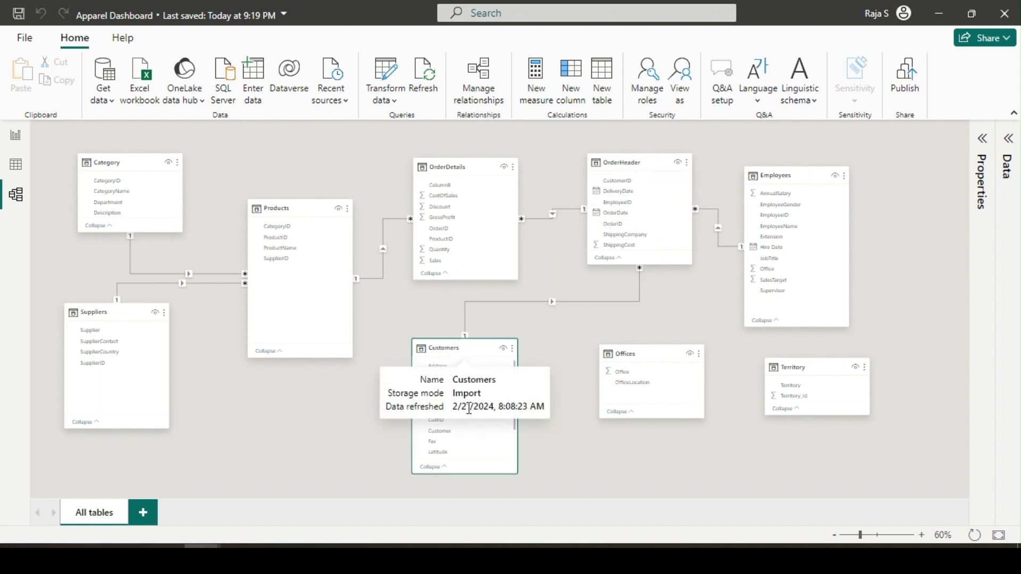
click(569, 302)
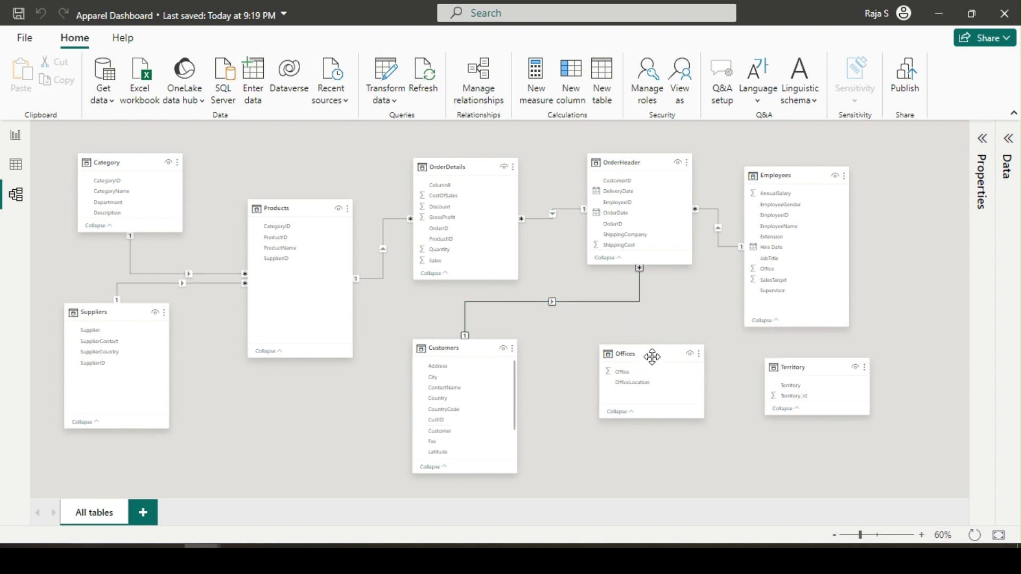
Review the Offices table's data, then open the Offices query in the Power Query Editor.
click(16, 165)
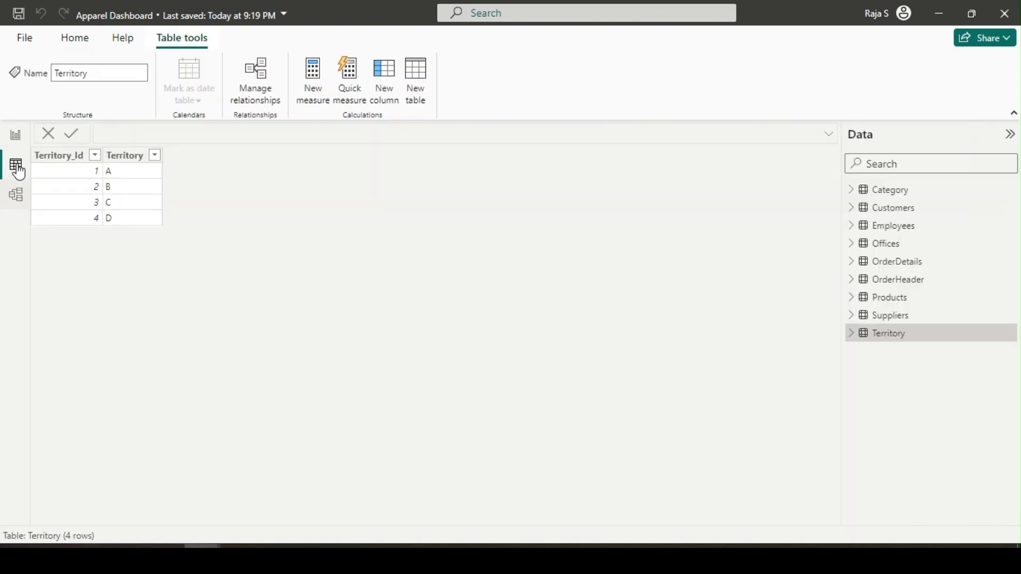
click(891, 244)
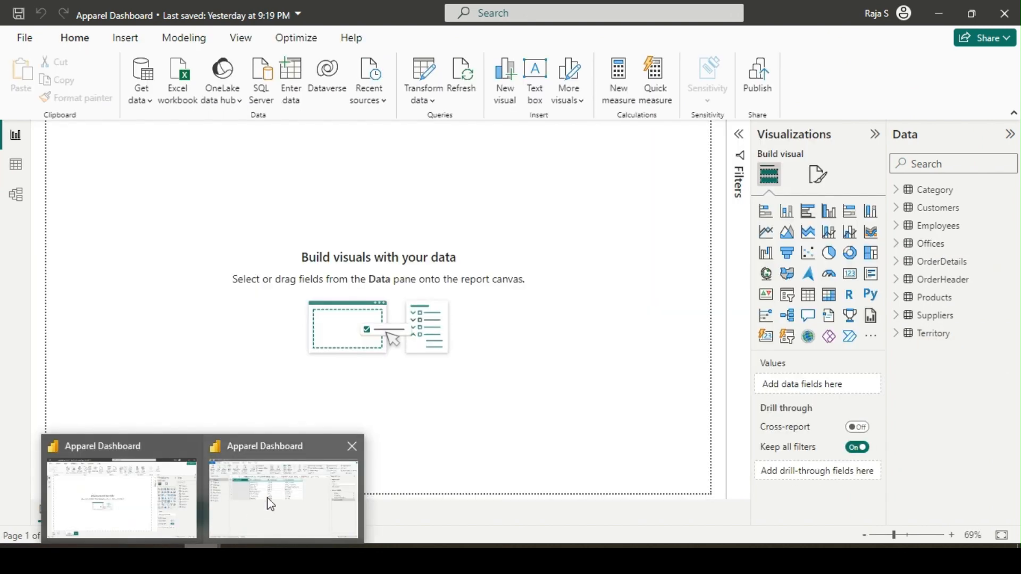
click(271, 503)
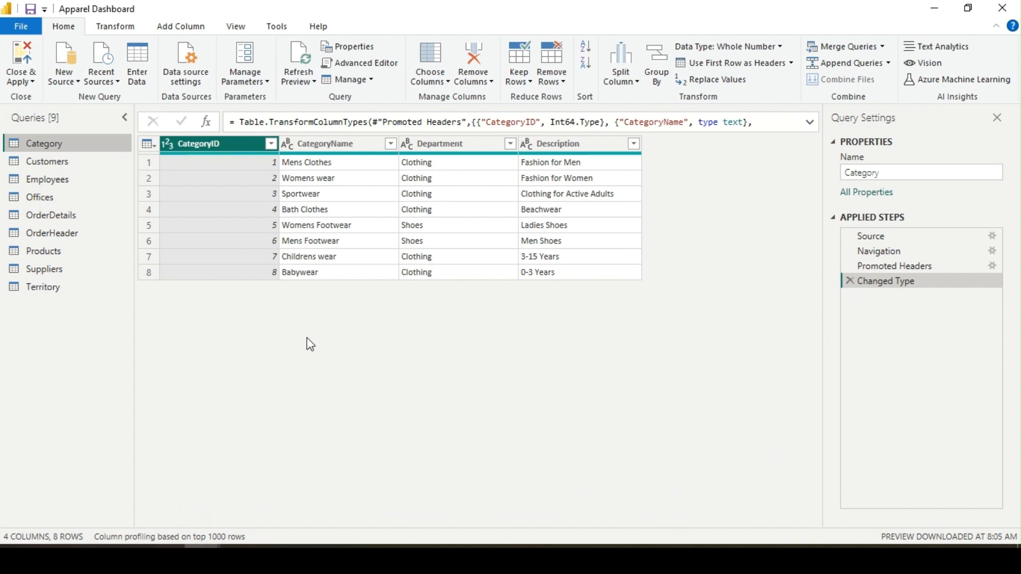
click(39, 198)
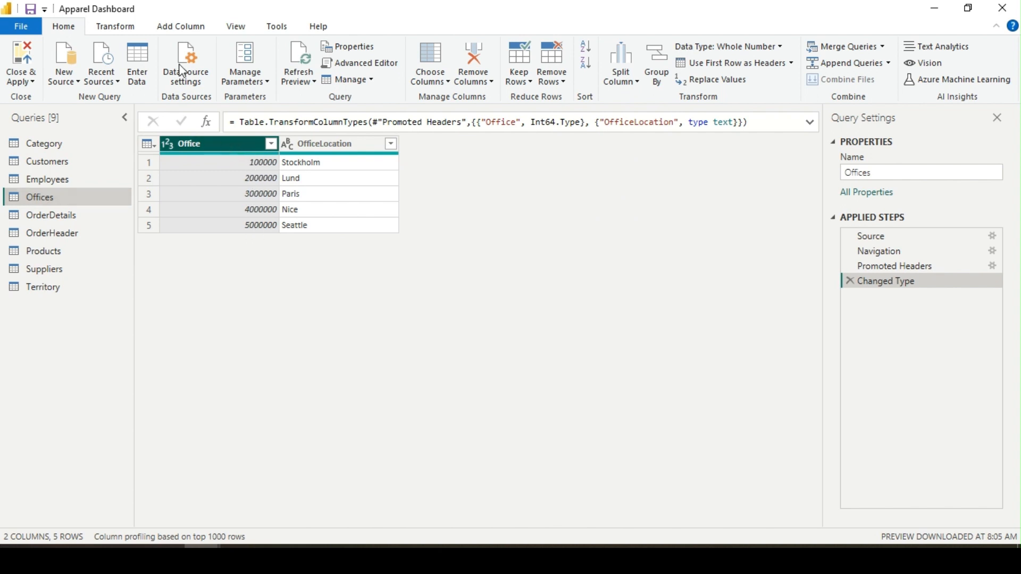
Extract only the first 1 character of the Office column in the Offices query, and check the resulting formula.
click(120, 31)
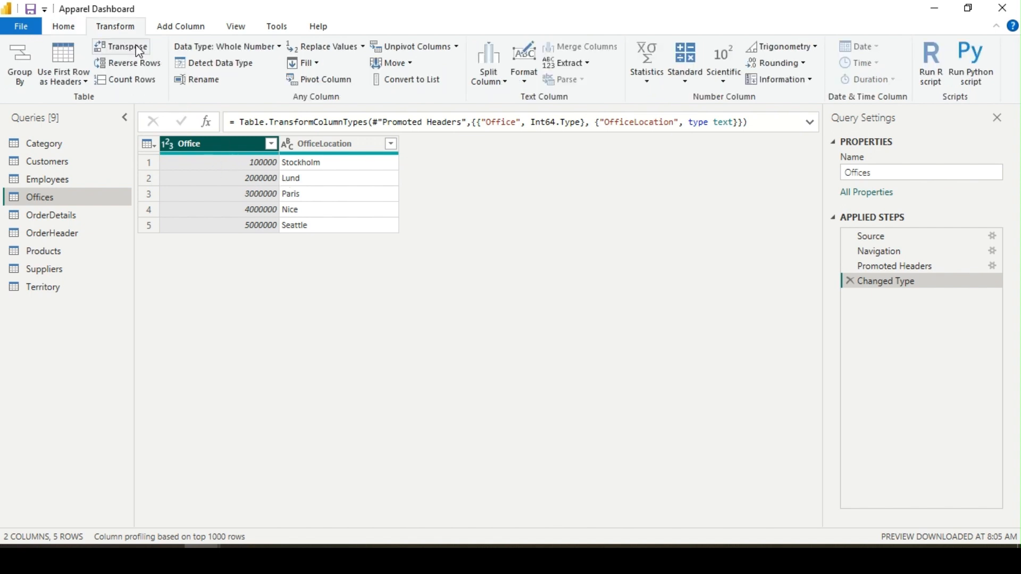
click(585, 63)
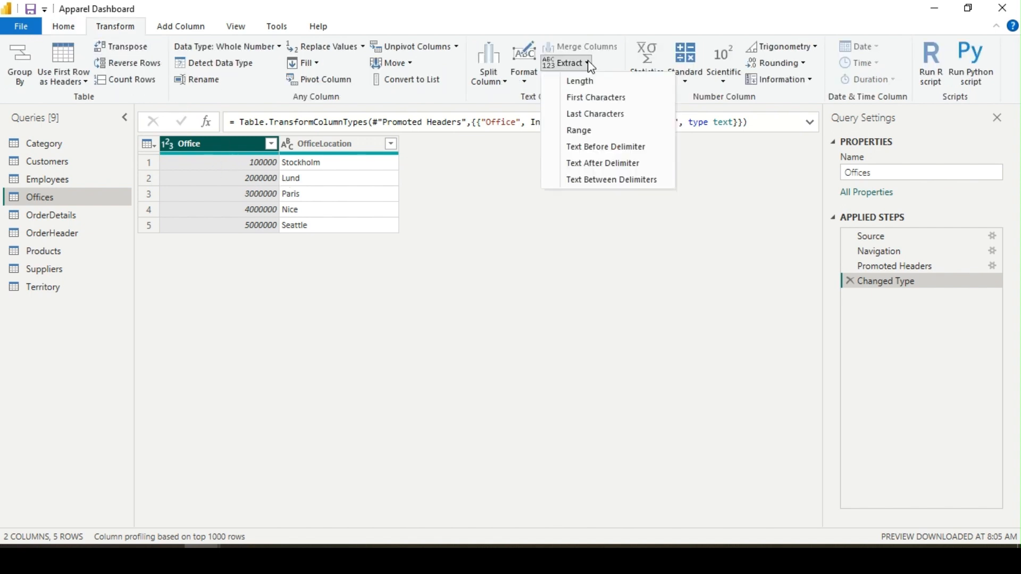
click(602, 97)
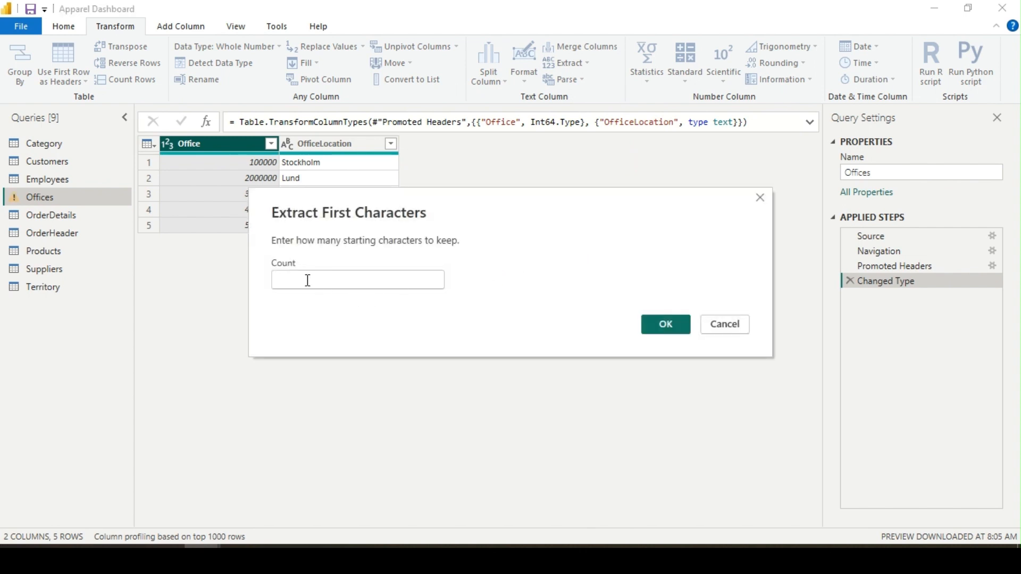
text(1)
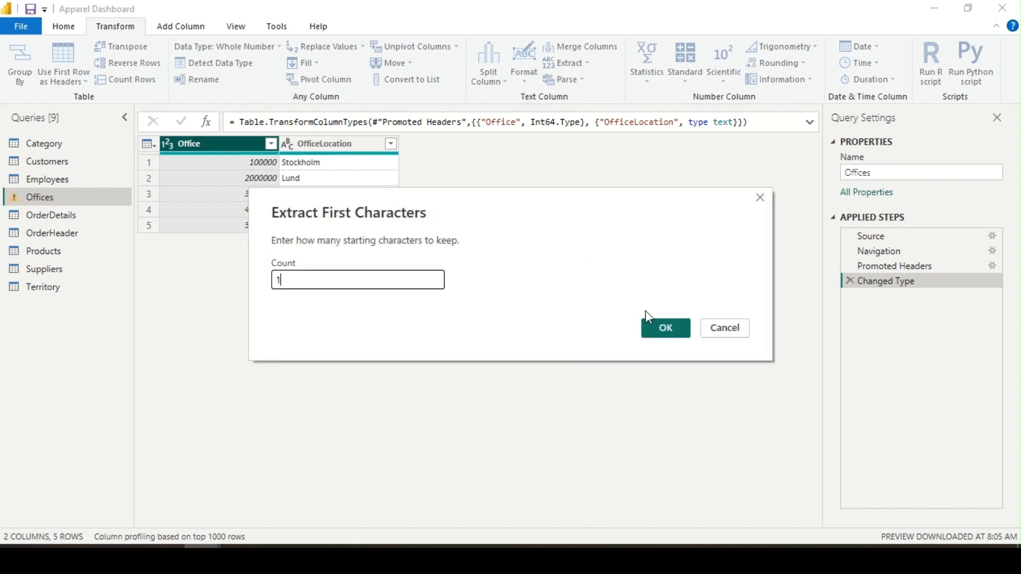
click(667, 329)
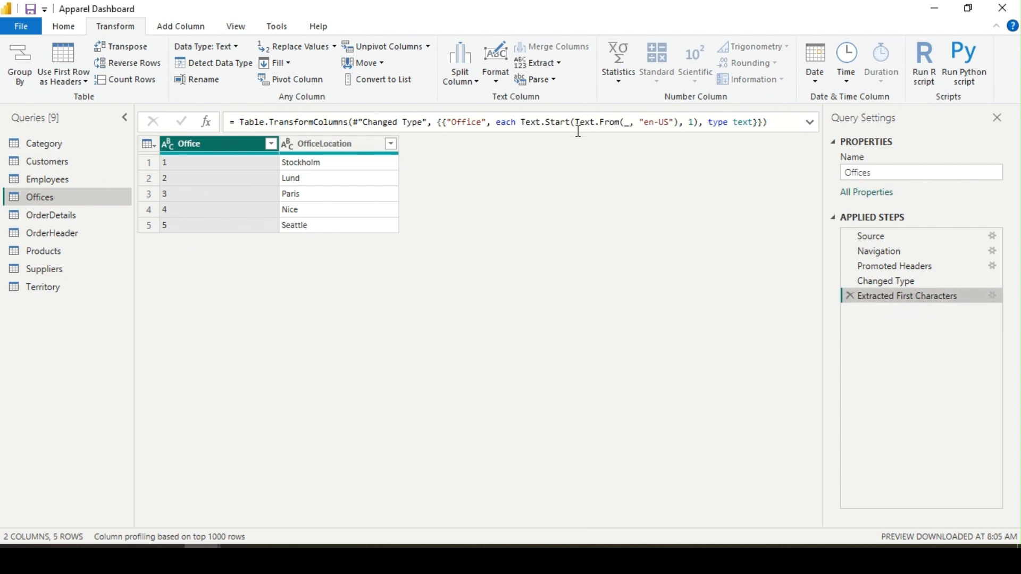
double_click(691, 122)
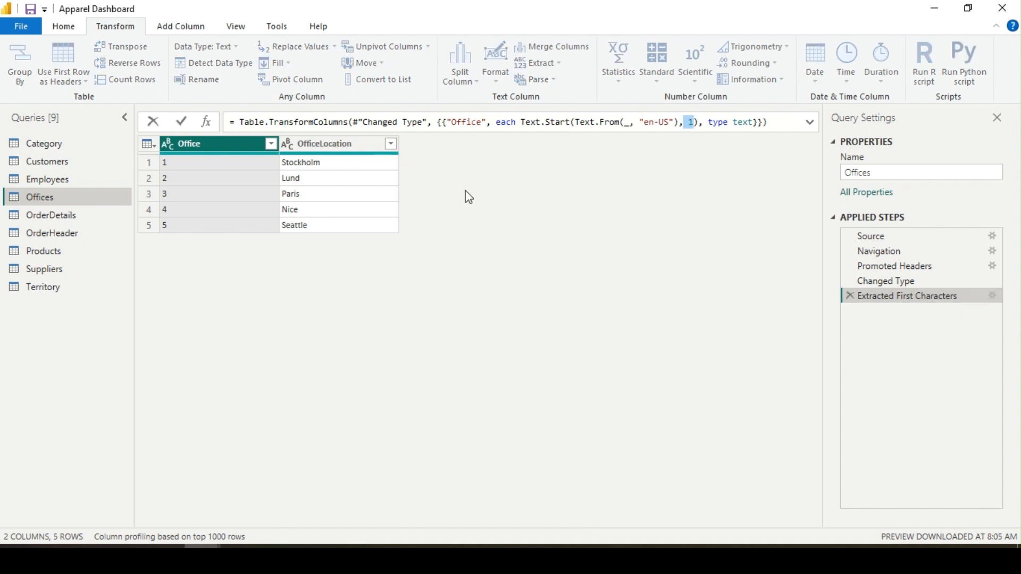
click(860, 340)
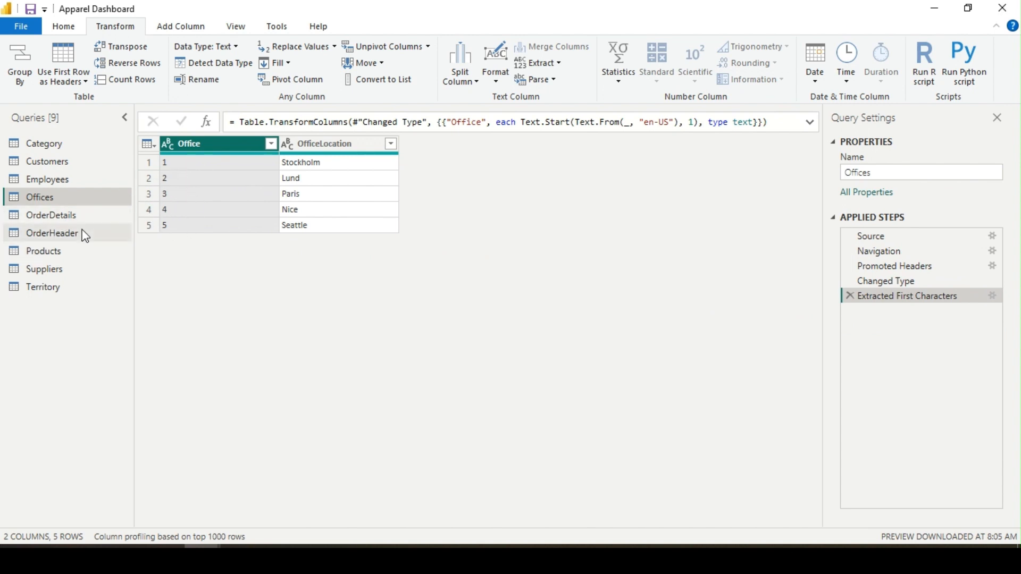
Look through the OrderDetails and Employees queries, examining the Office column in Employees.
click(48, 216)
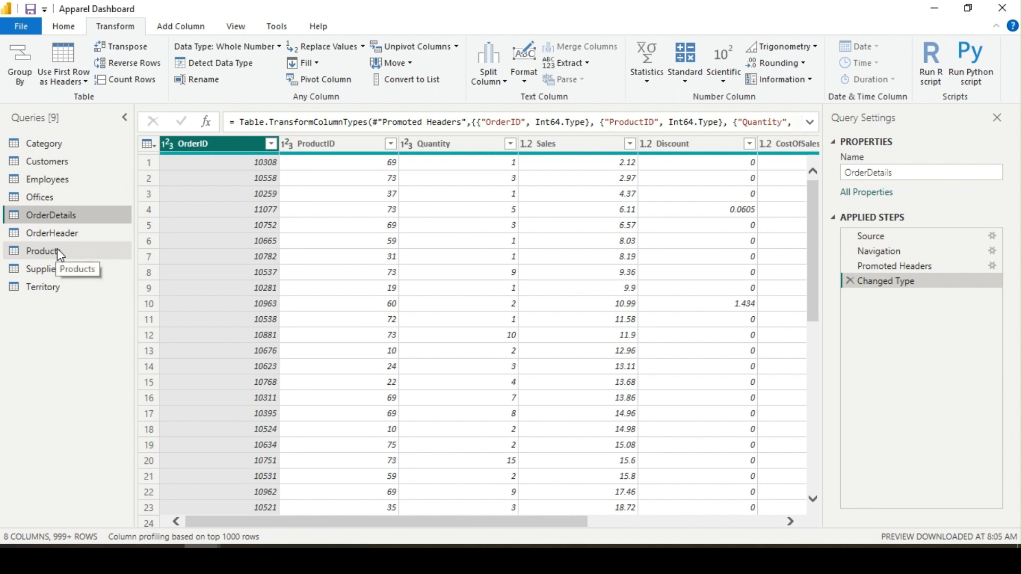
click(53, 176)
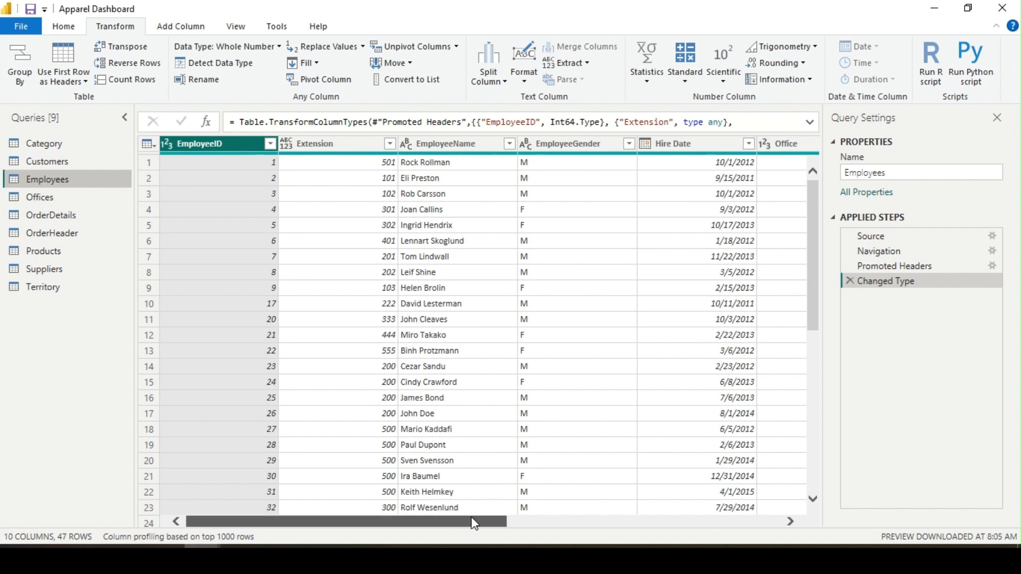
drag(472, 521, 529, 520)
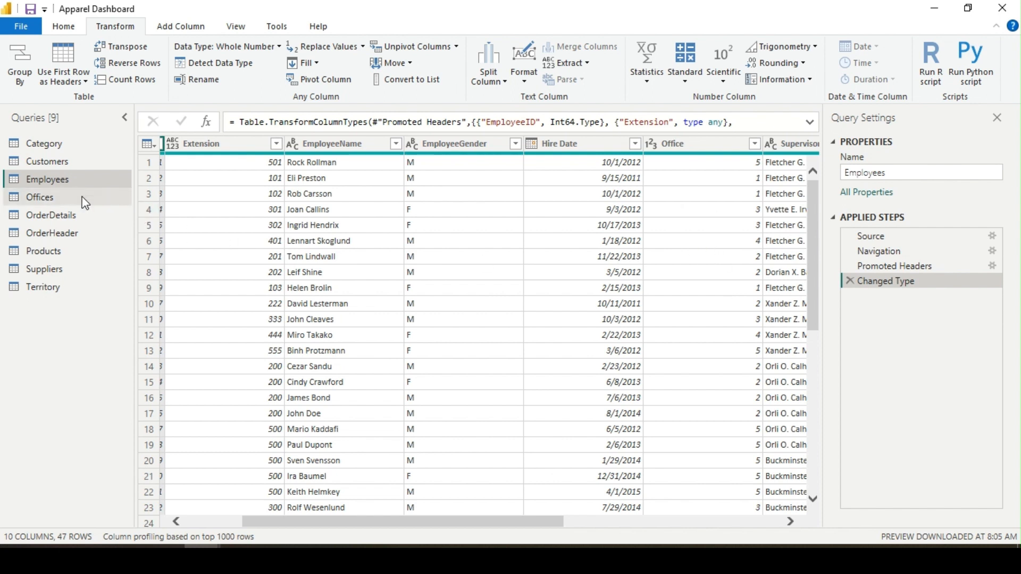
Duplicate the EmployeeName column in the Employees query.
click(340, 143)
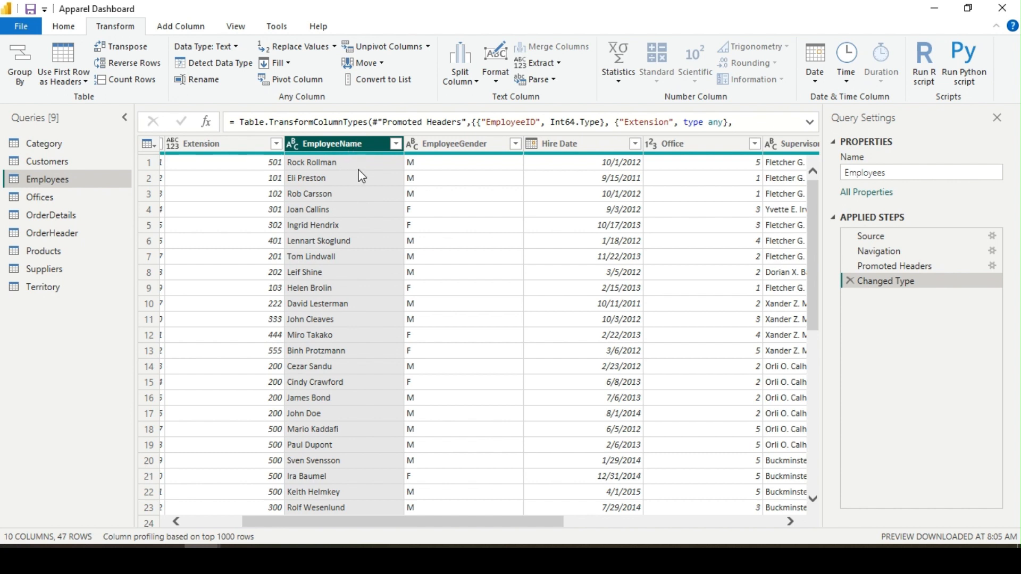
right_click(329, 146)
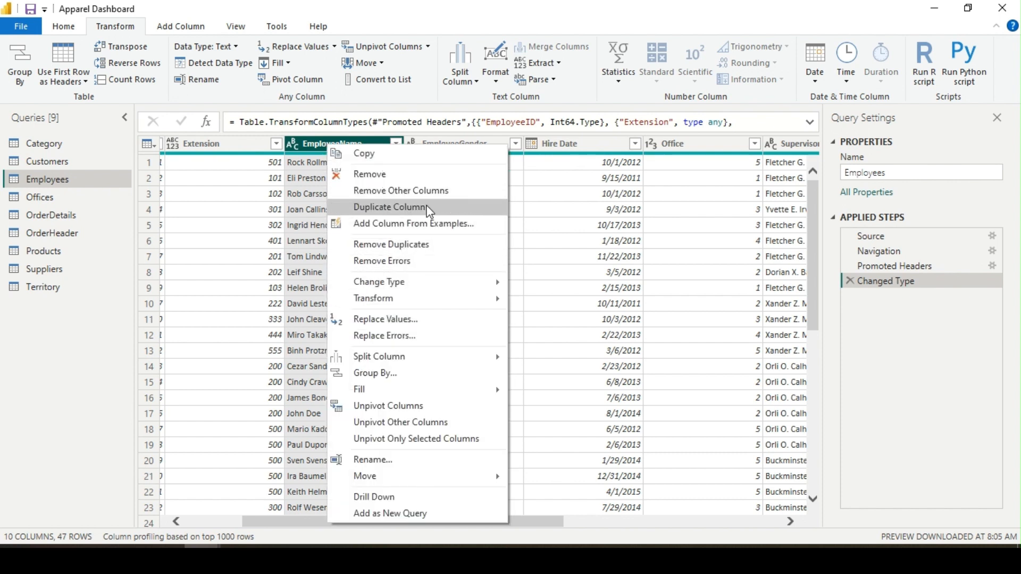
click(410, 208)
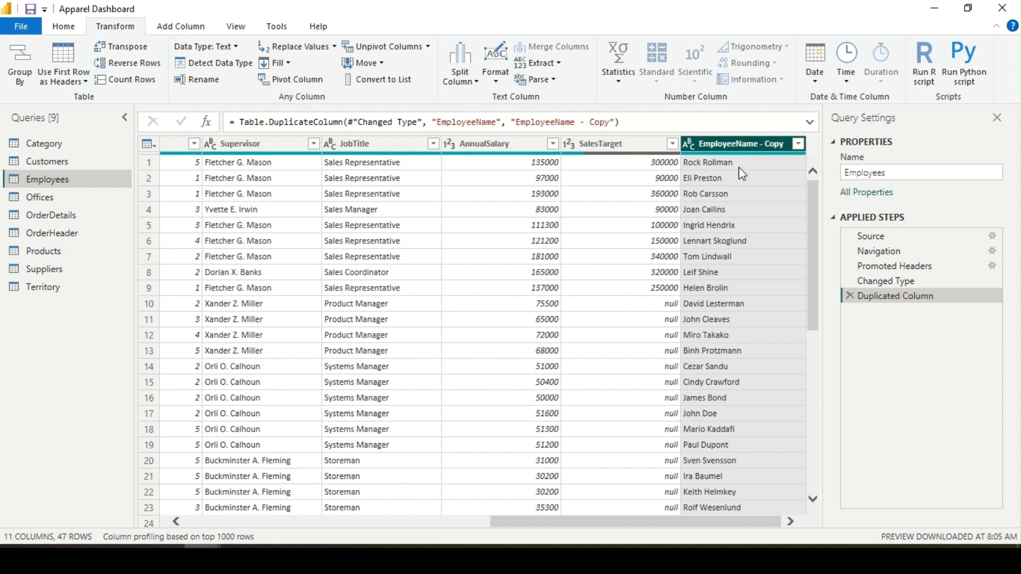
Split the EmployeeName - Copy column by the space delimiter, only at the left-most occurrence.
click(471, 81)
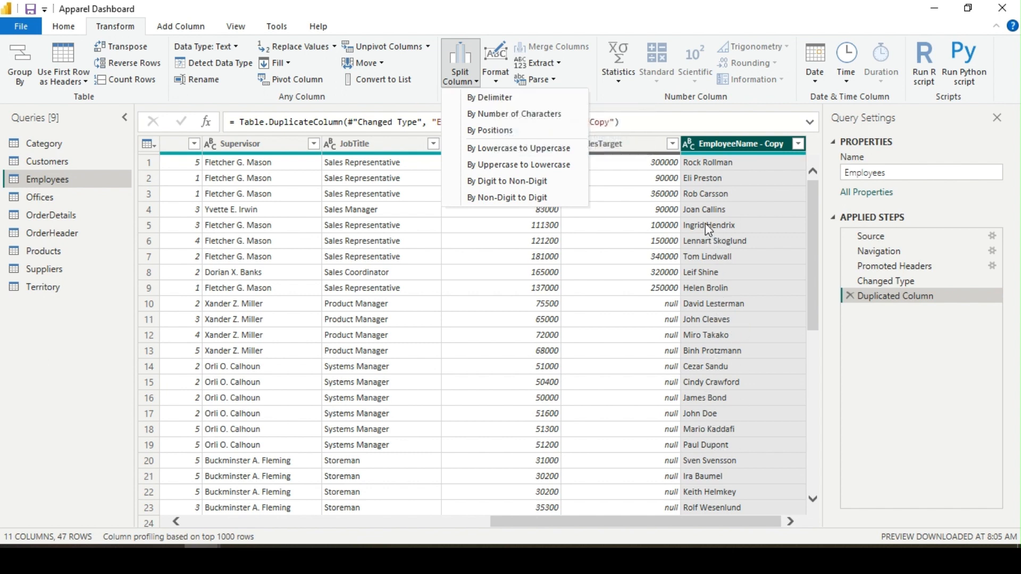
scroll(717, 356, down, 4)
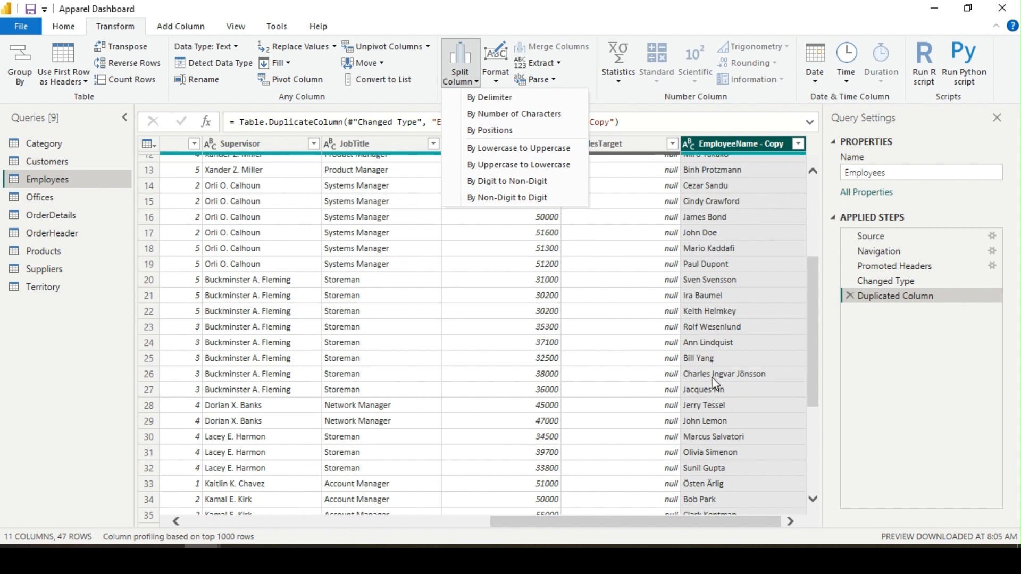
click(492, 98)
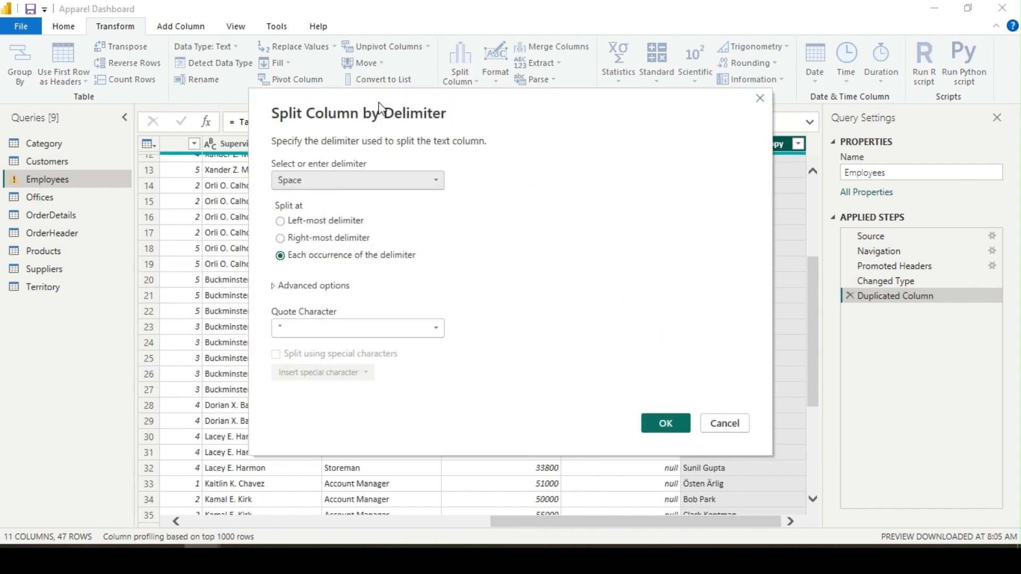
drag(379, 100, 228, 87)
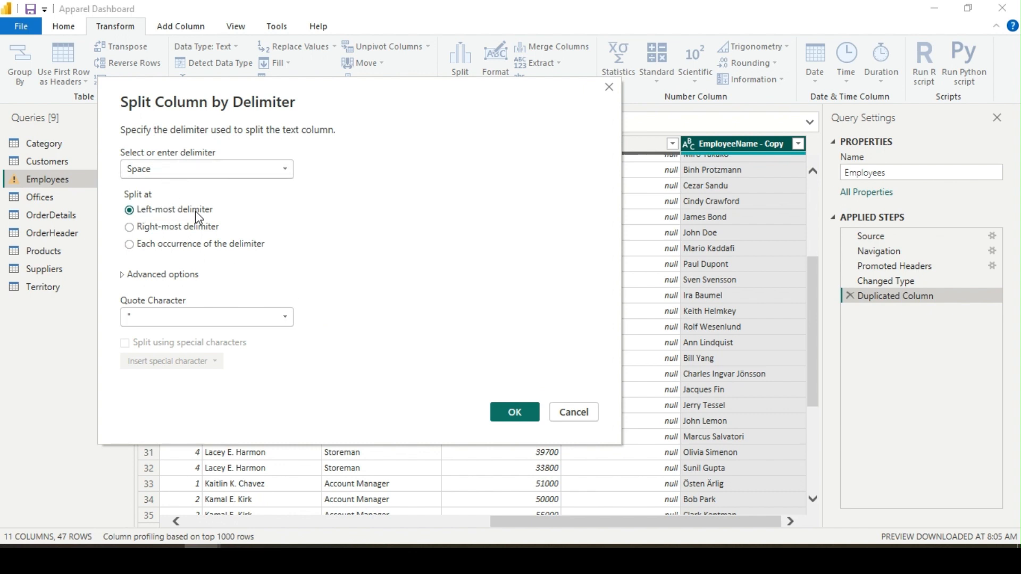
click(517, 416)
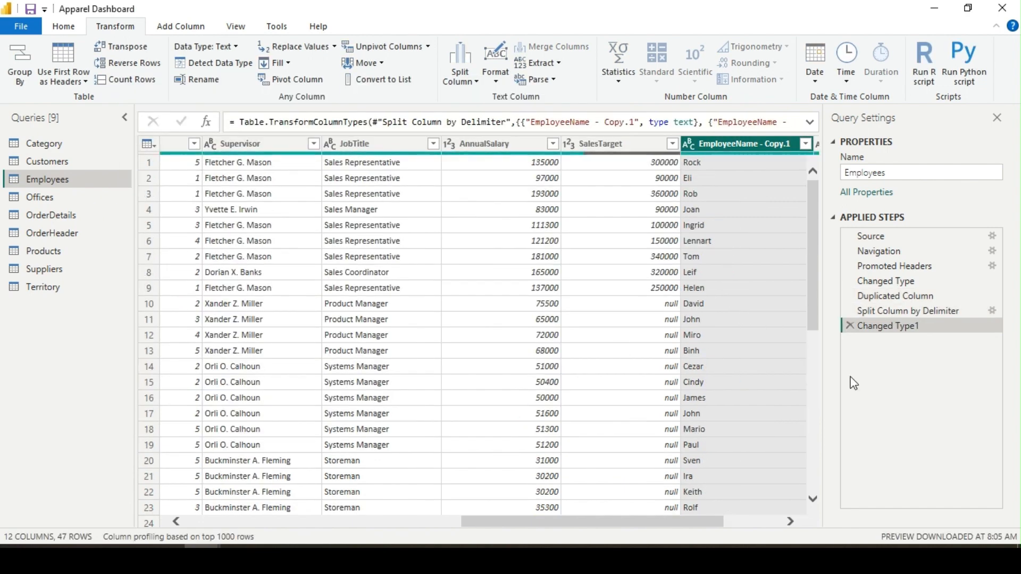
Compare the split columns with EmployeeName, and rename EmployeeName - Copy.1 to First Name and EmployeeName - Copy.2 to Last Name.
drag(691, 527, 750, 527)
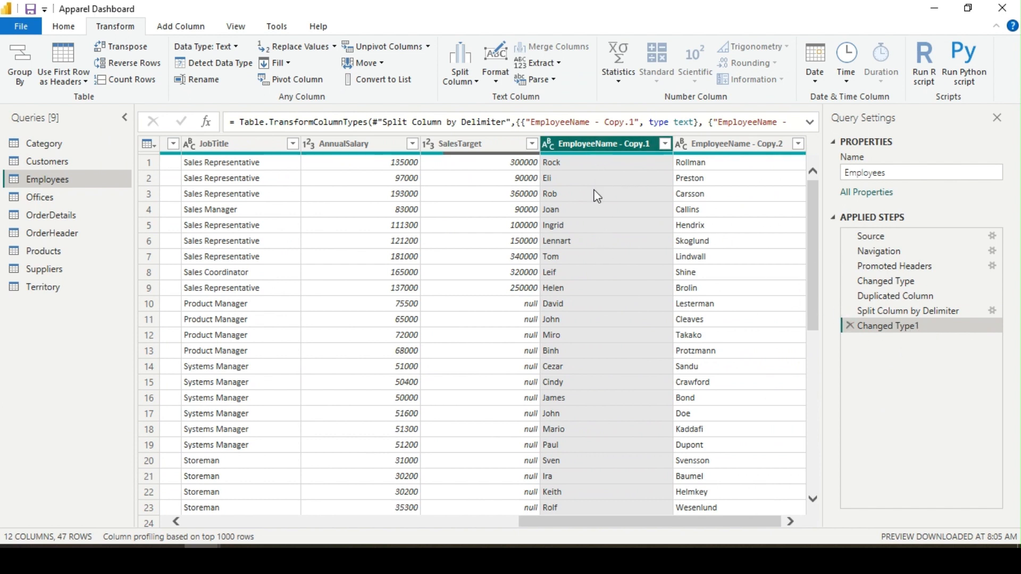
scroll(521, 525, left, 5)
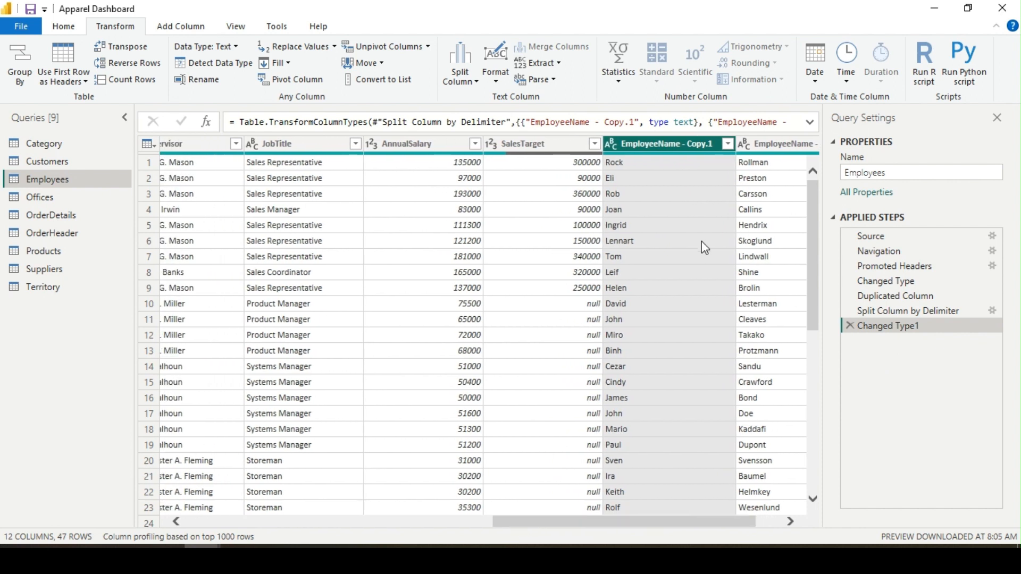
drag(617, 144, 435, 178)
drag(519, 515, 279, 509)
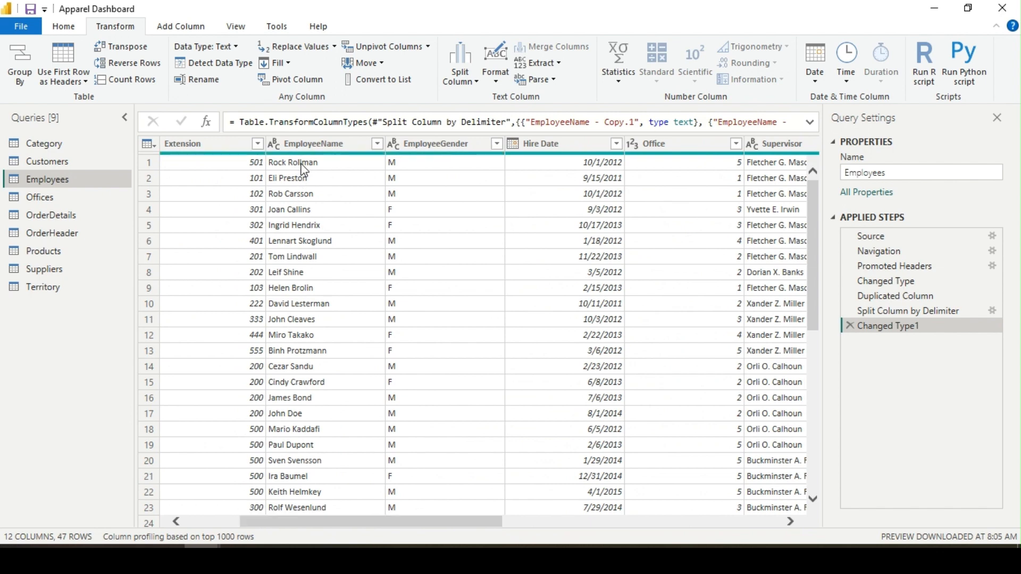
drag(340, 527, 606, 525)
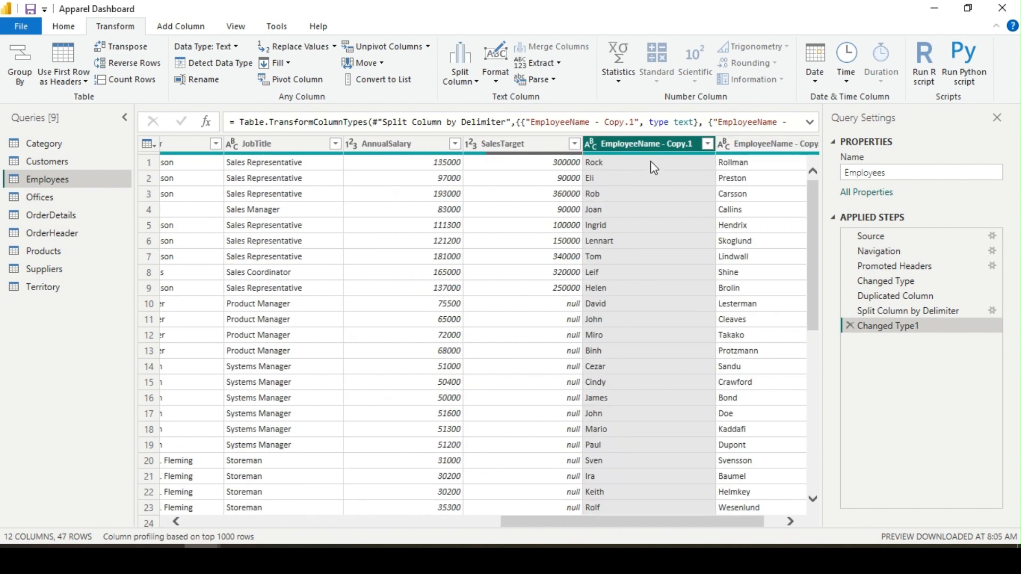
double_click(641, 144)
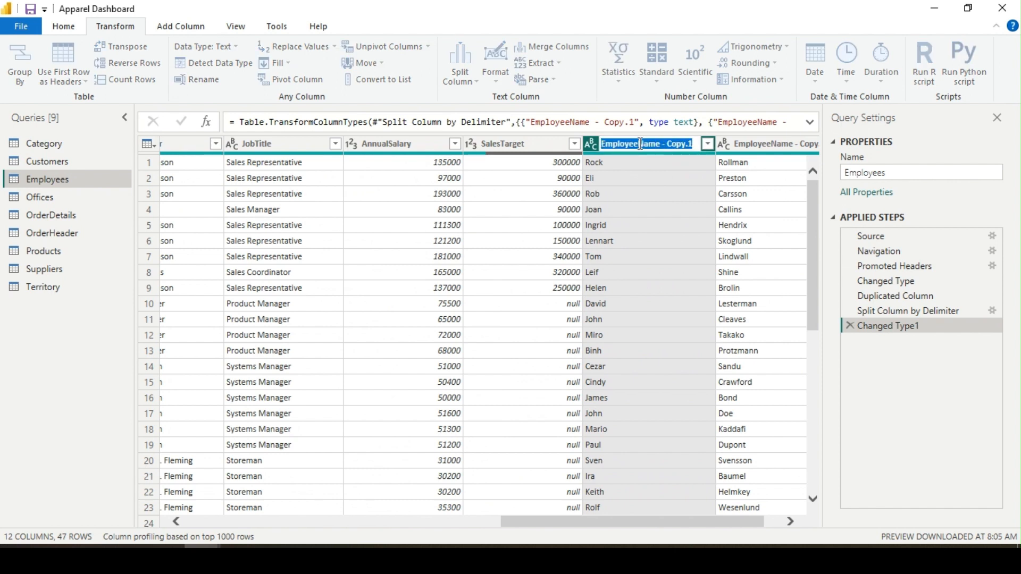
text(First Name)
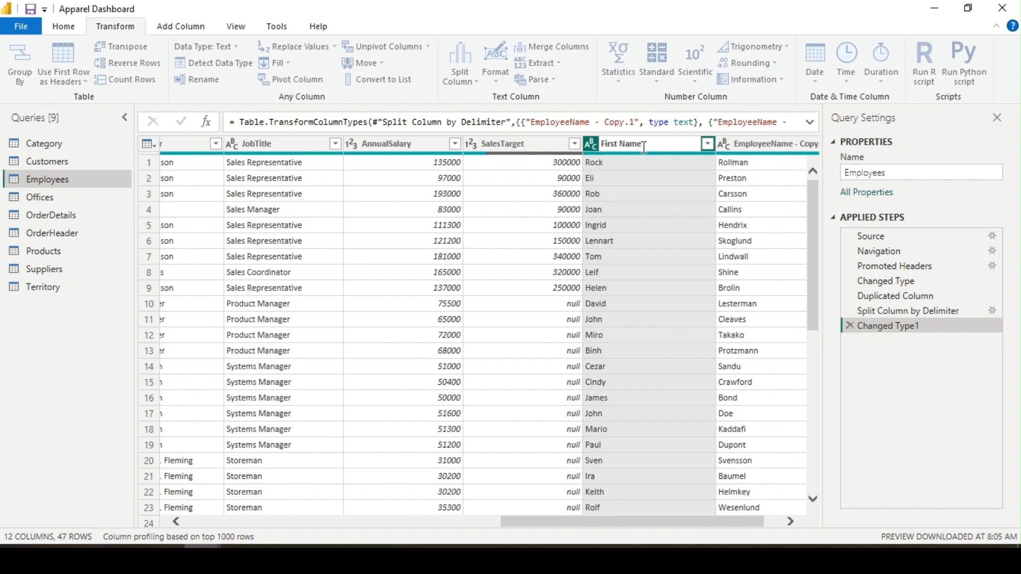
click(759, 152)
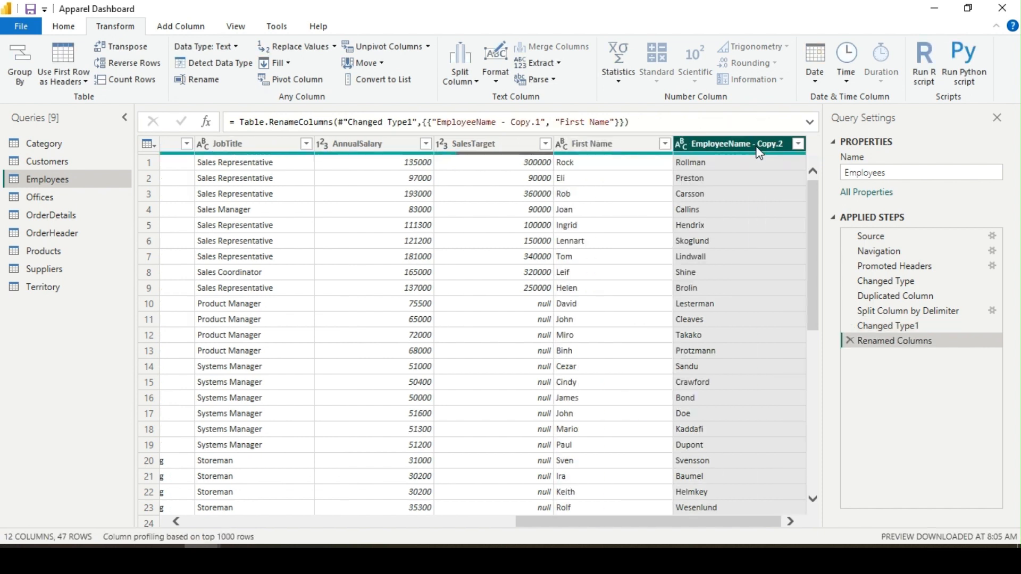
double_click(757, 148)
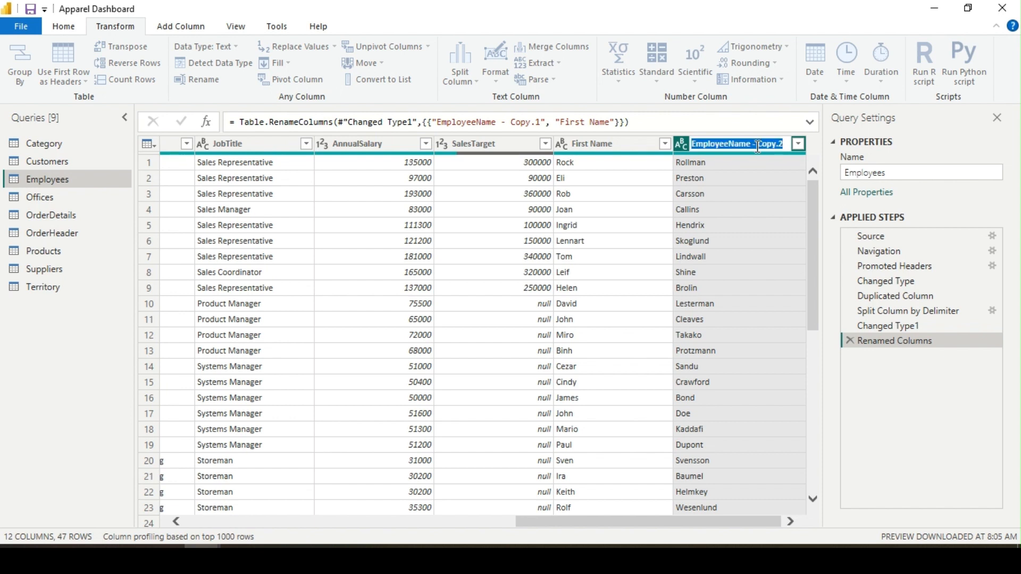
text(Last Name)
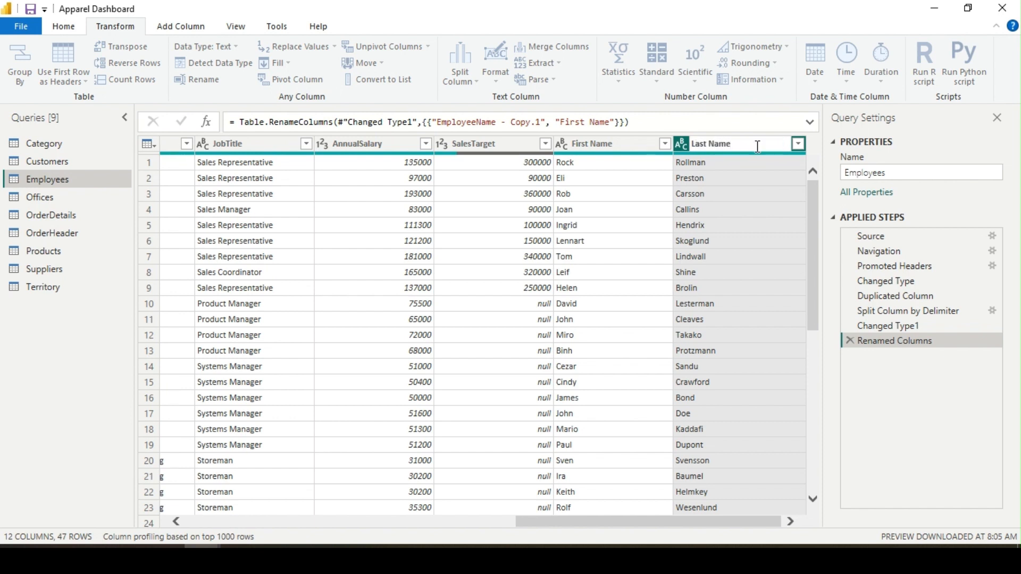
click(759, 153)
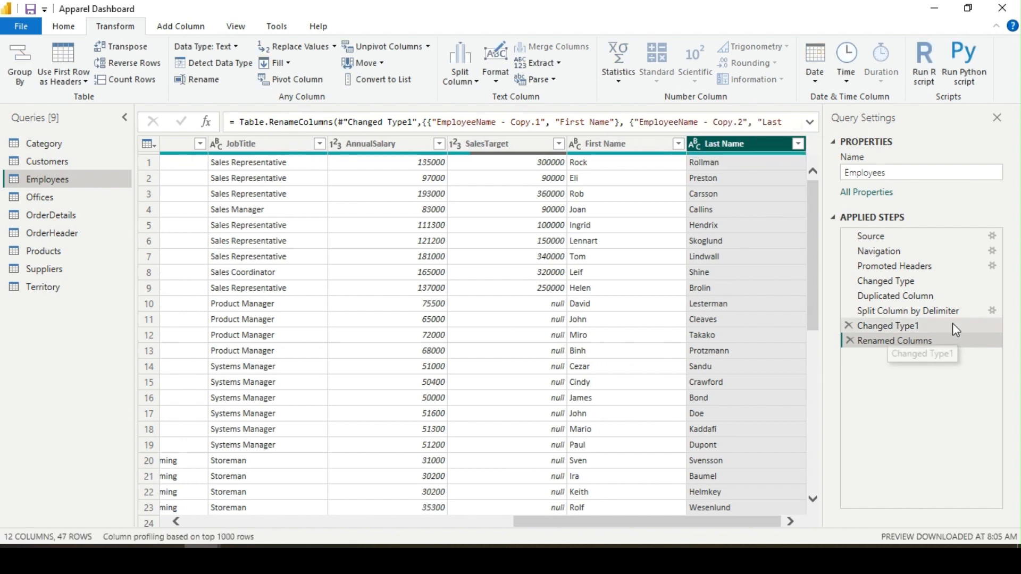
Examine the full Table.RenameColumns formula of the Renamed Columns step, checking the old and new column names.
click(810, 123)
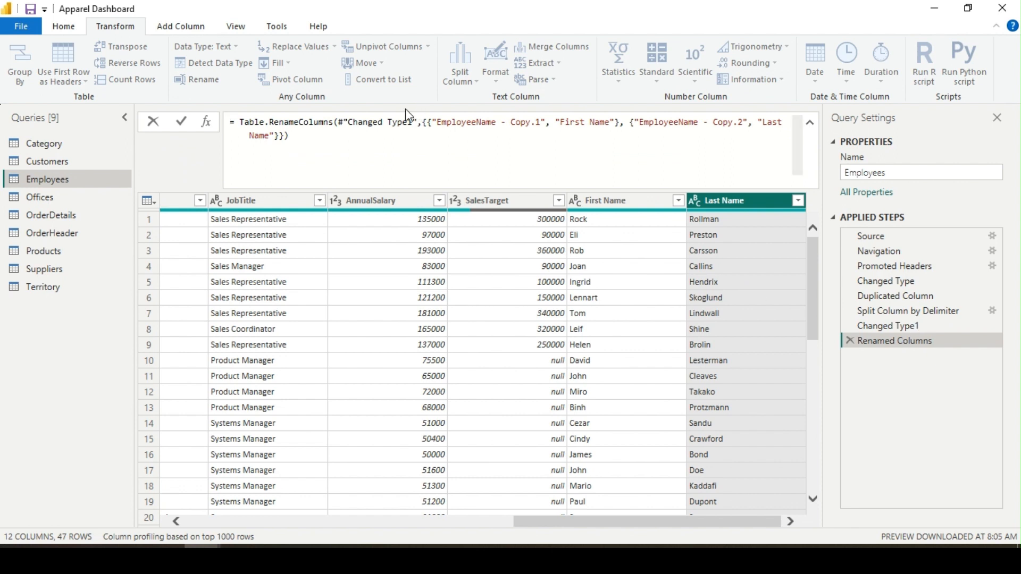
click(308, 125)
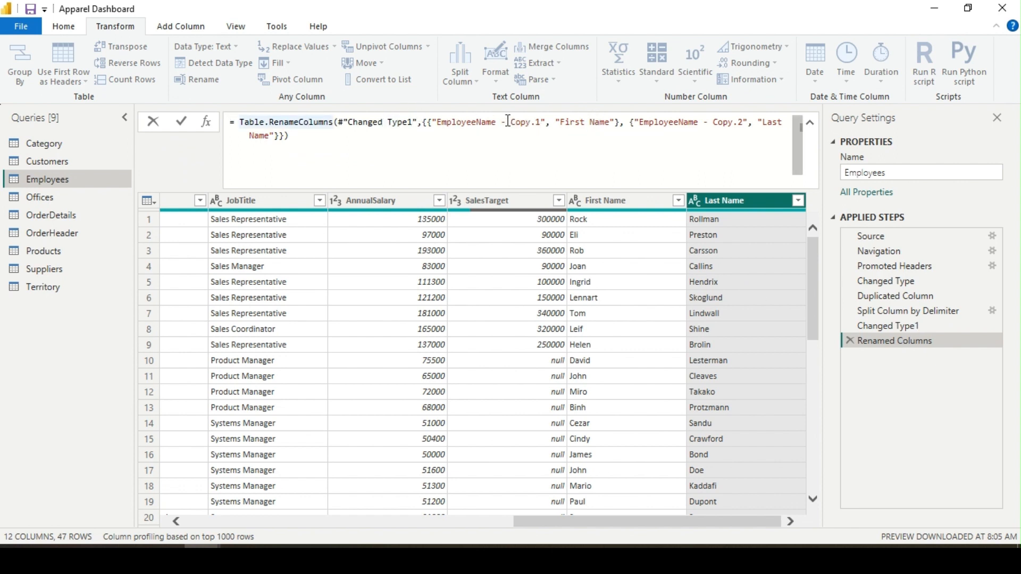
click(600, 123)
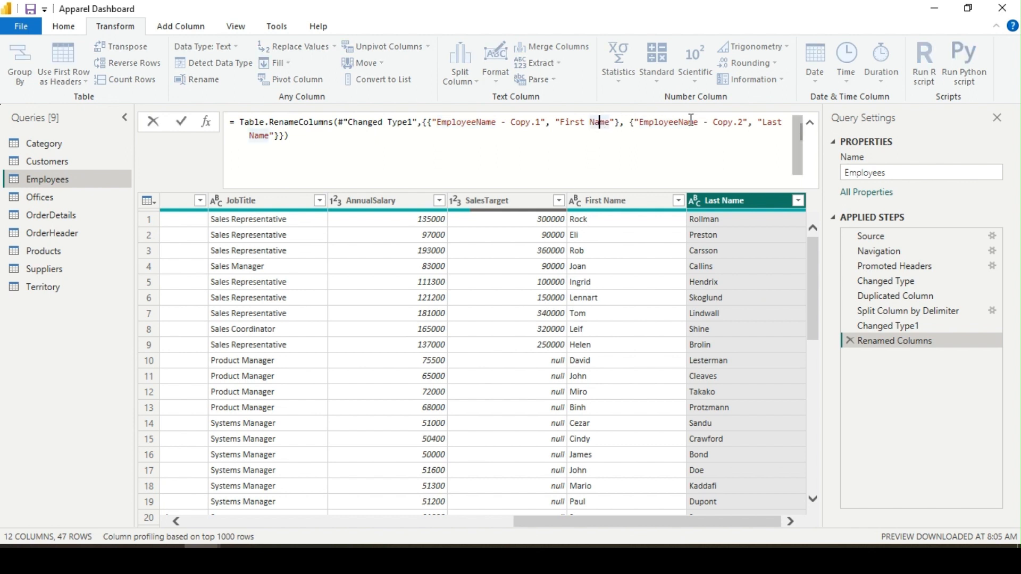
click(668, 123)
click(766, 122)
click(940, 379)
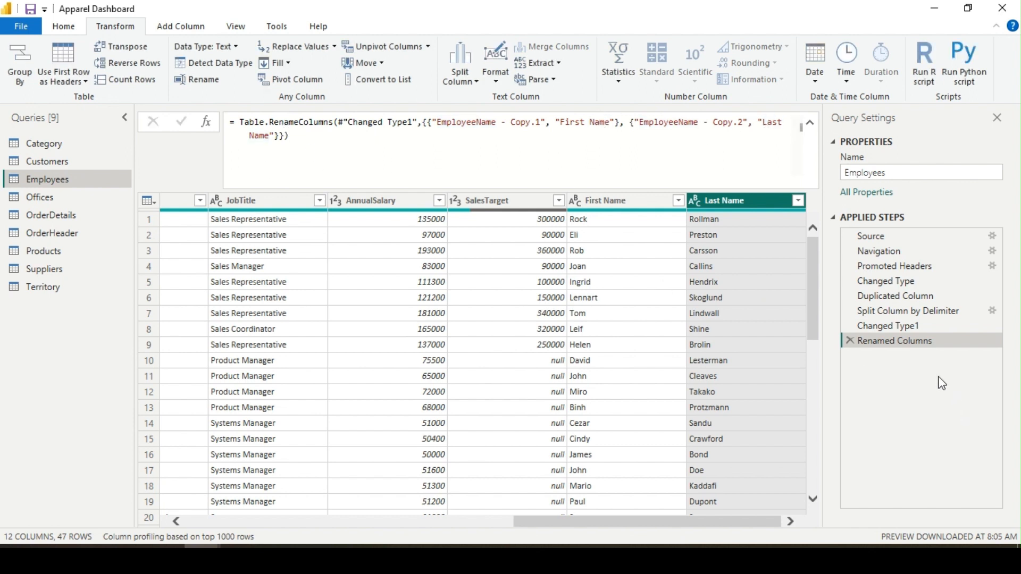
click(810, 123)
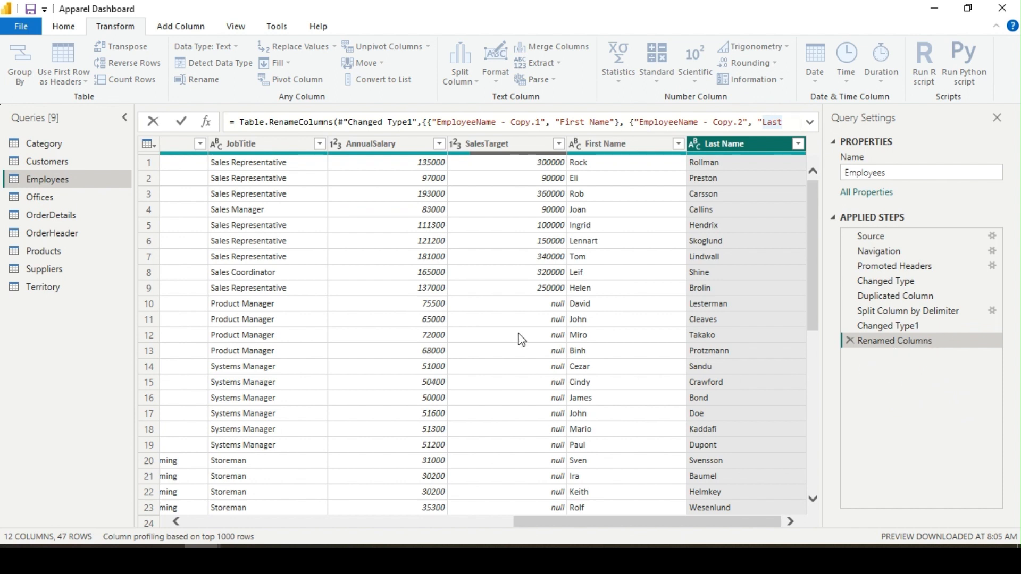
Check the Offices query, then apply all query changes and close the Power Query Editor.
click(37, 205)
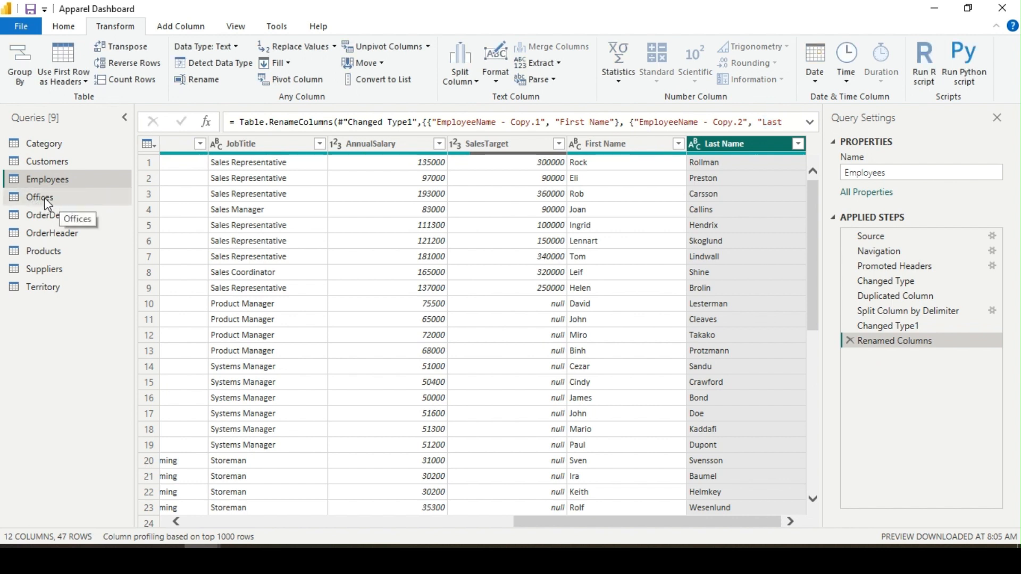
click(44, 197)
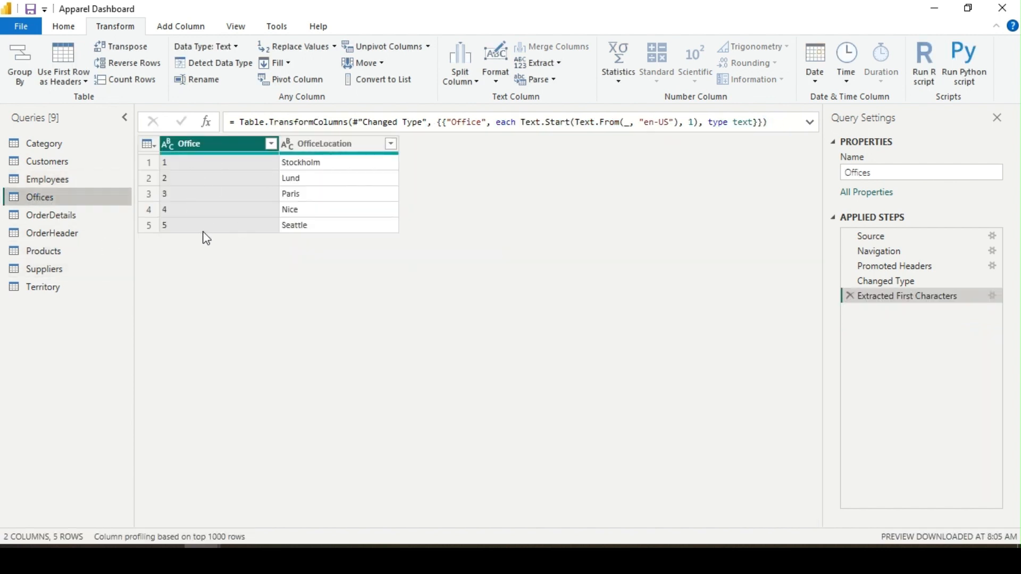
click(64, 27)
click(32, 83)
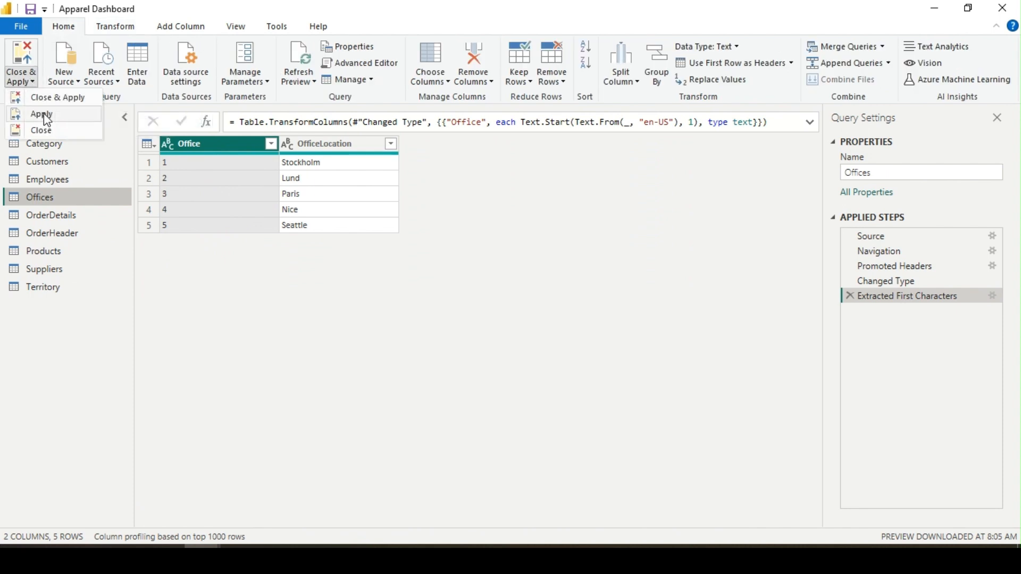
click(57, 98)
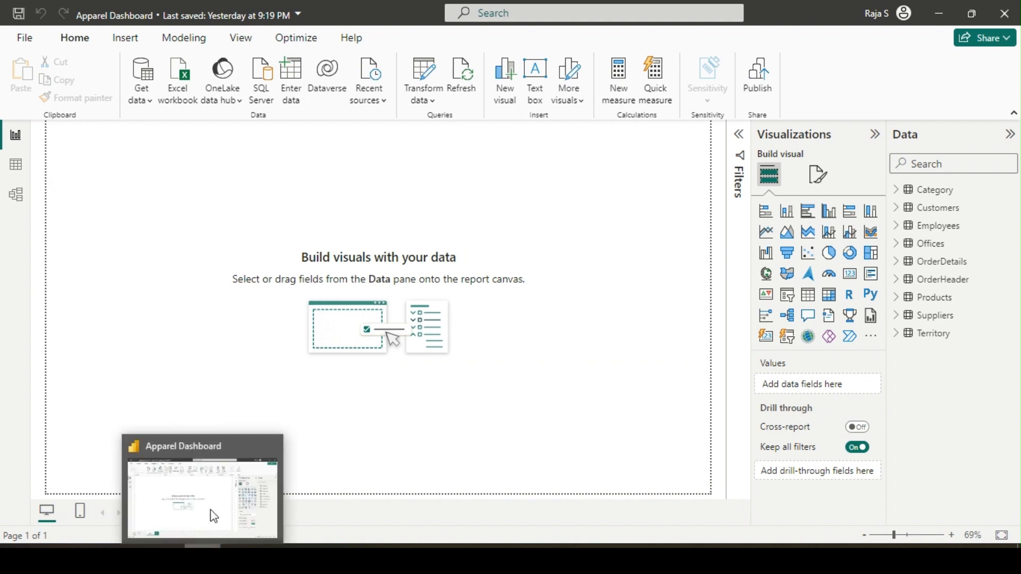
Create a relationship between the Office fields of Offices and Employees in the model diagram, and move the Offices table lower.
click(18, 169)
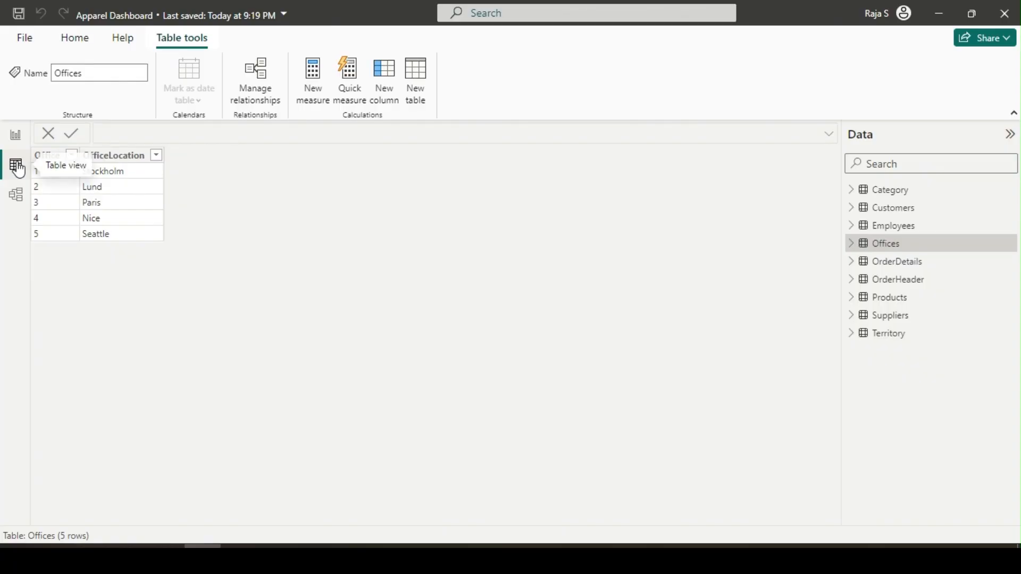
click(14, 201)
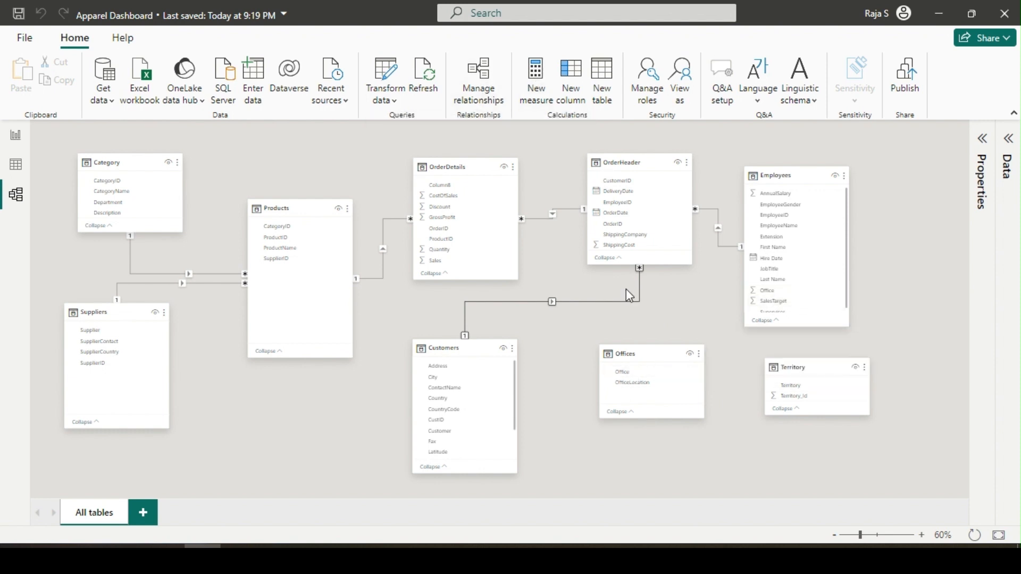
drag(629, 375, 792, 284)
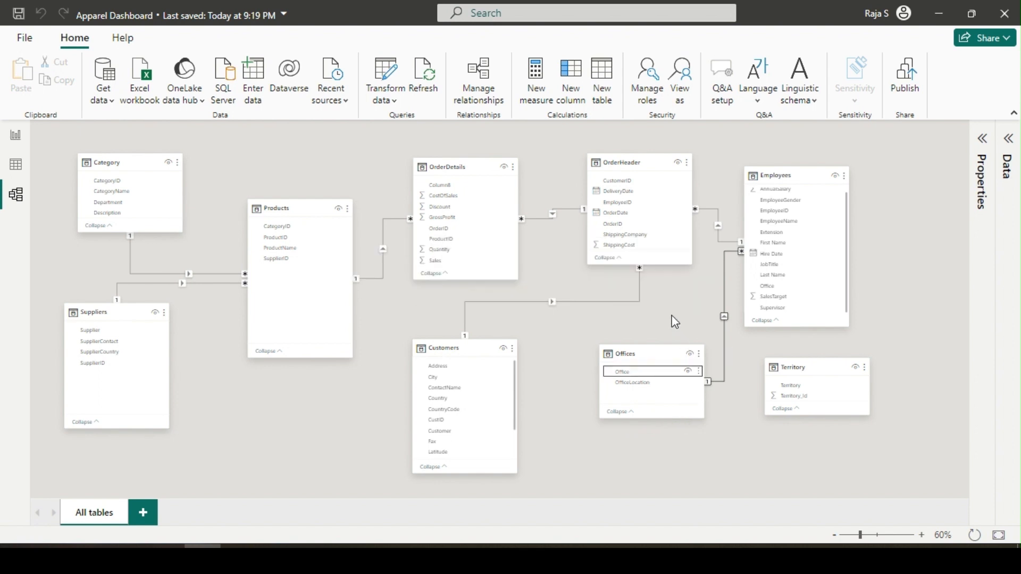
drag(632, 356, 632, 401)
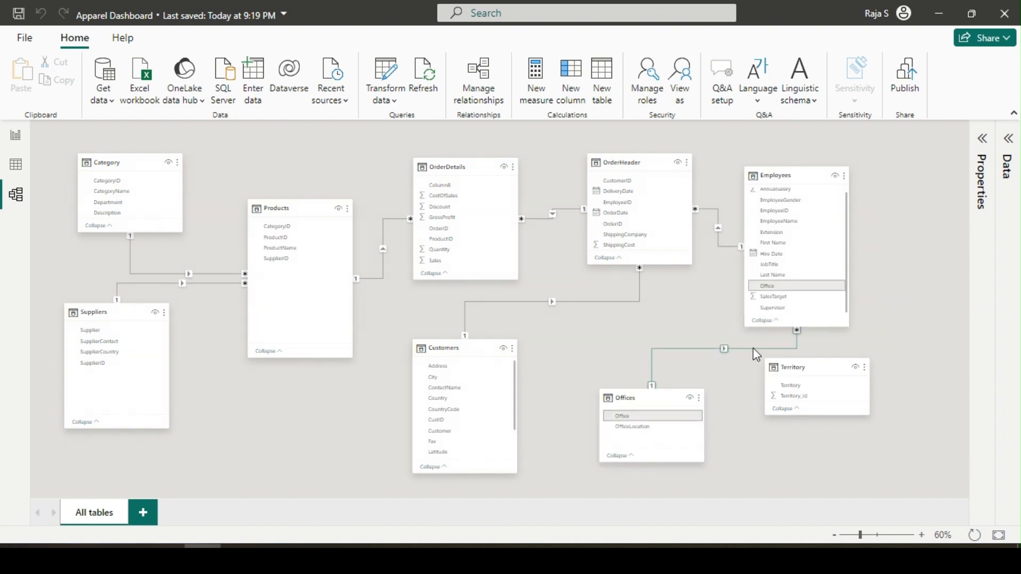
click(924, 535)
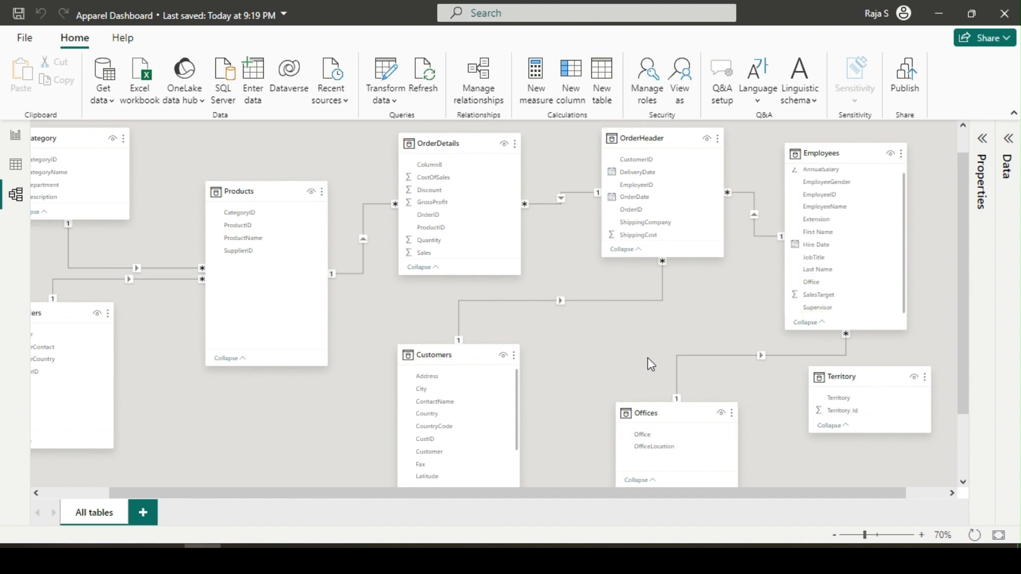
scroll(649, 361, down, 1)
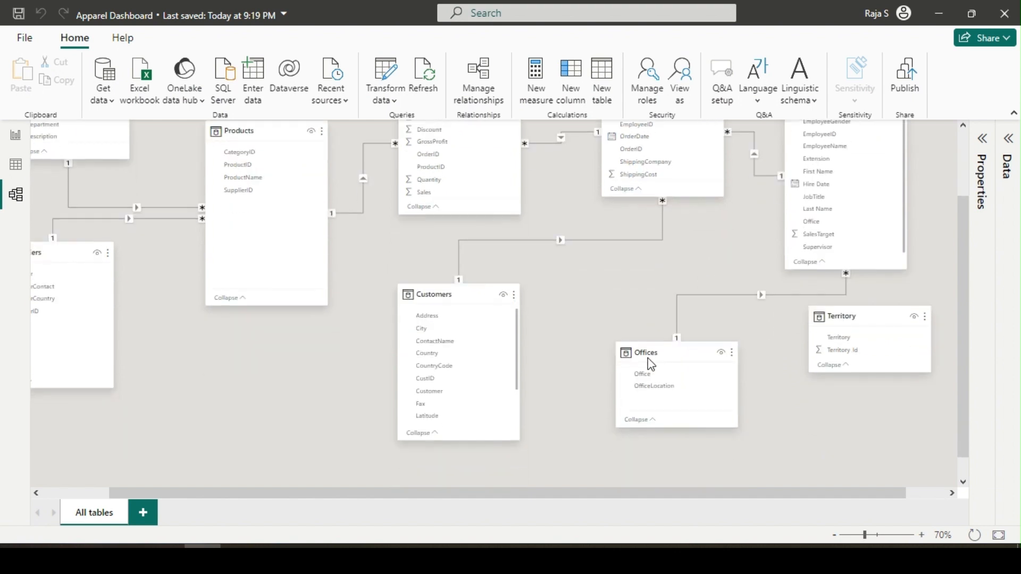
click(836, 535)
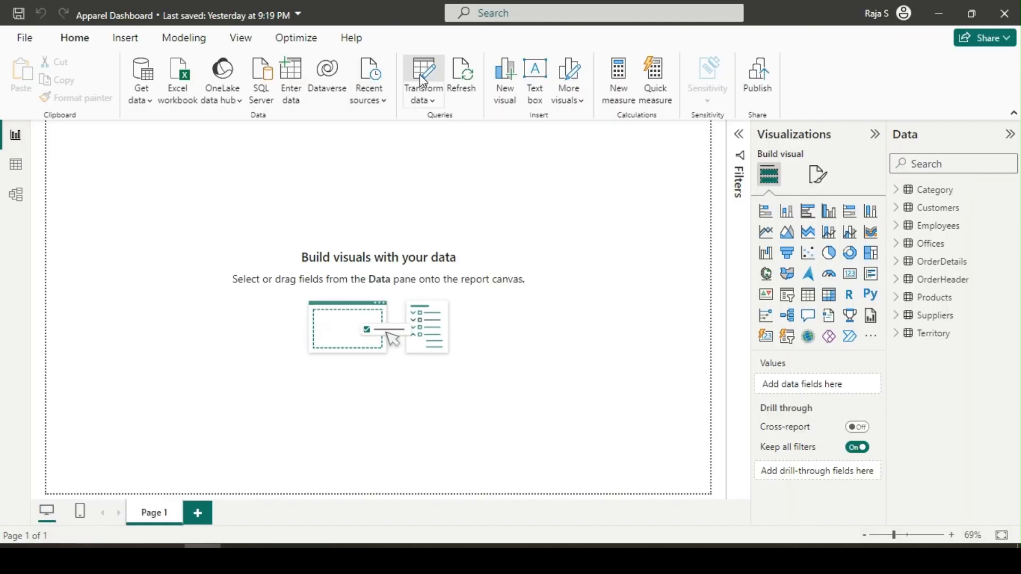
Open the Power Query Editor and disable loading of the Territory query, accepting its removal from the model.
click(422, 75)
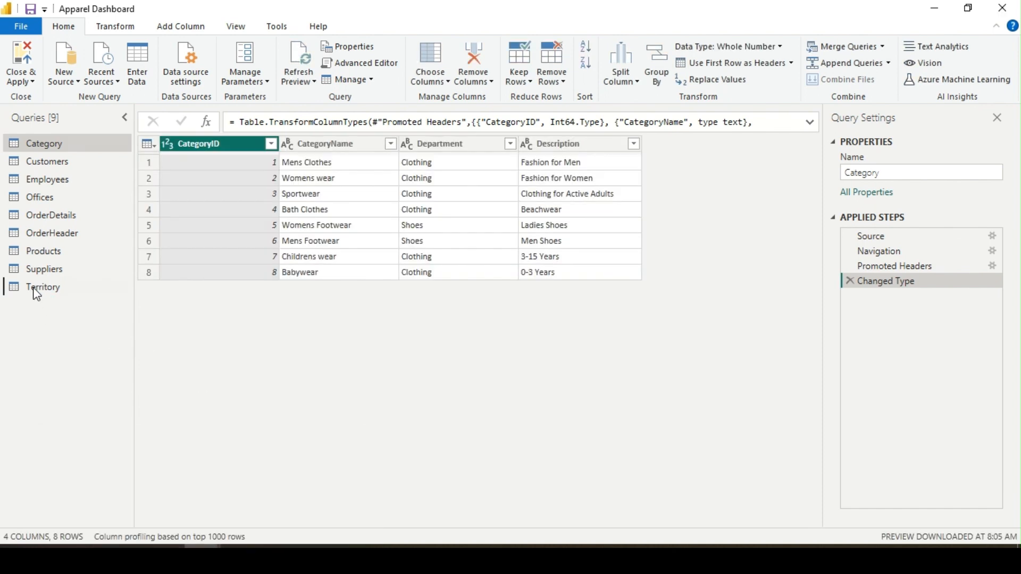
right_click(37, 292)
click(27, 287)
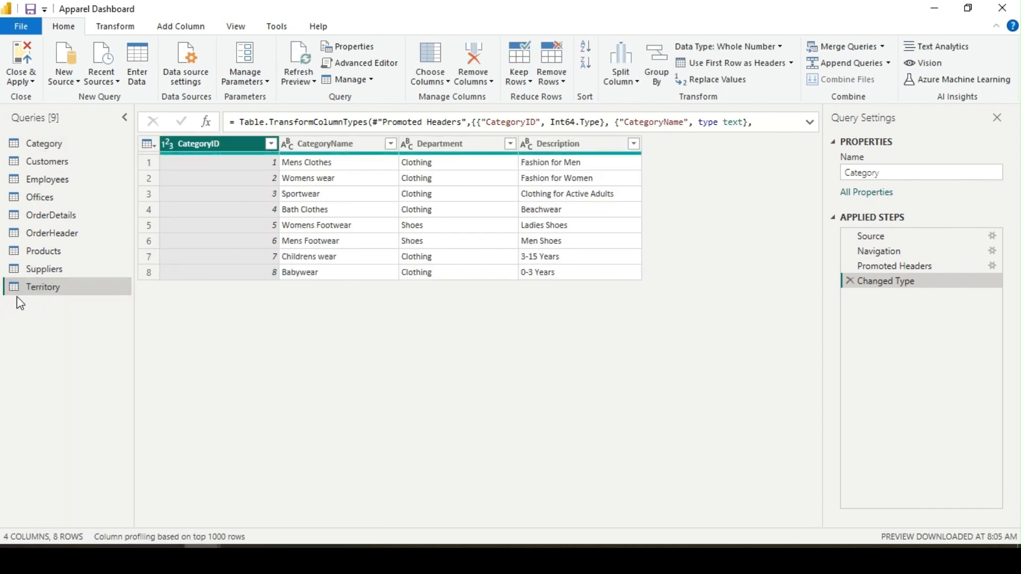
right_click(27, 286)
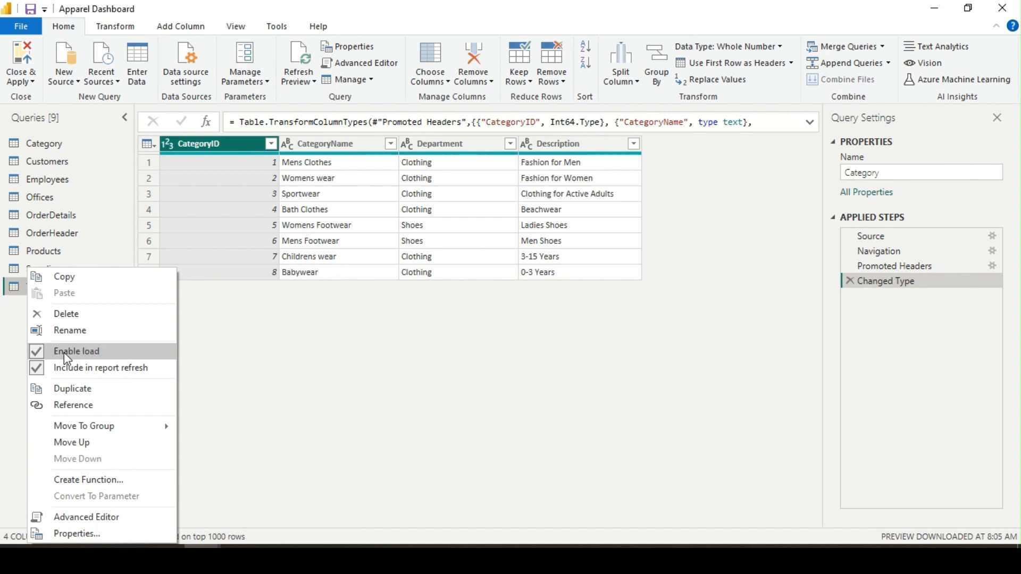
click(37, 353)
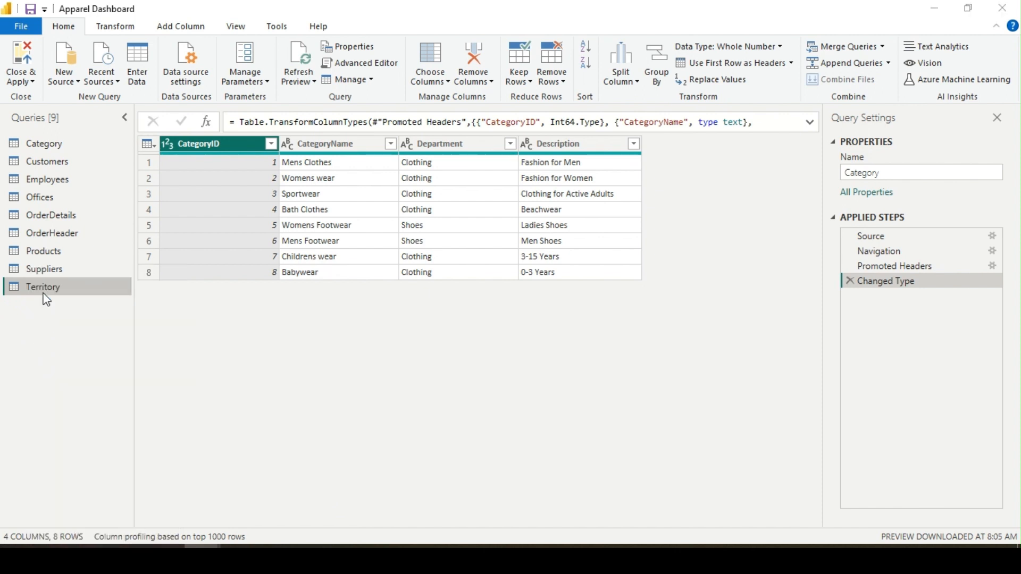
click(654, 309)
Compare the load and report refresh settings of the Territory query with those of Suppliers and OrderHeader.
right_click(49, 295)
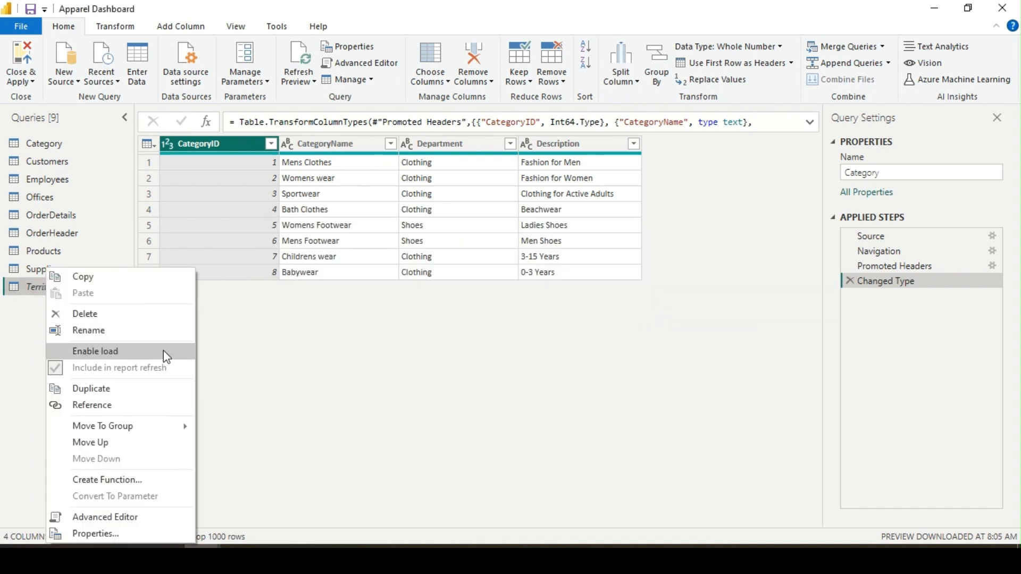
click(29, 326)
right_click(35, 266)
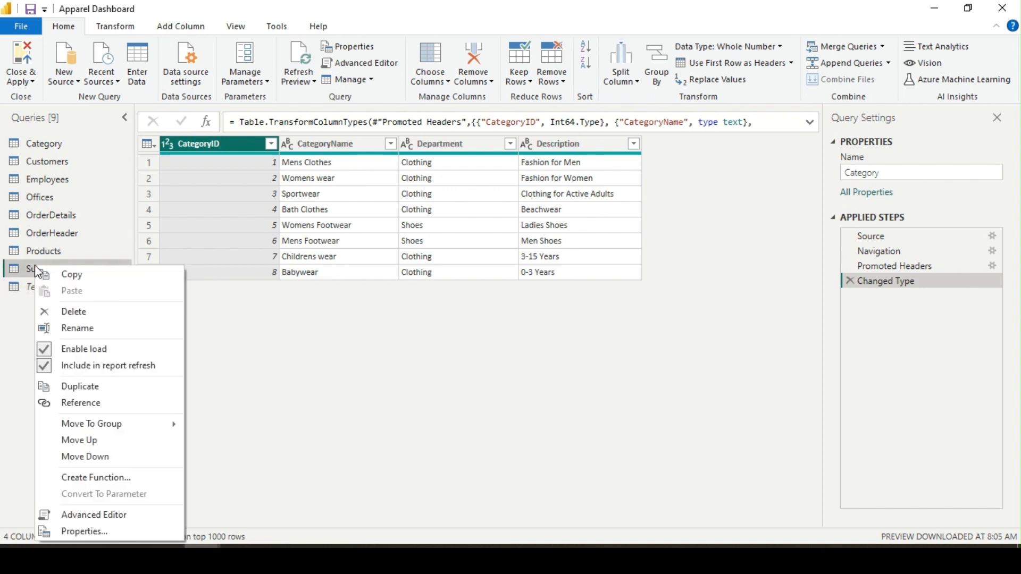
right_click(49, 237)
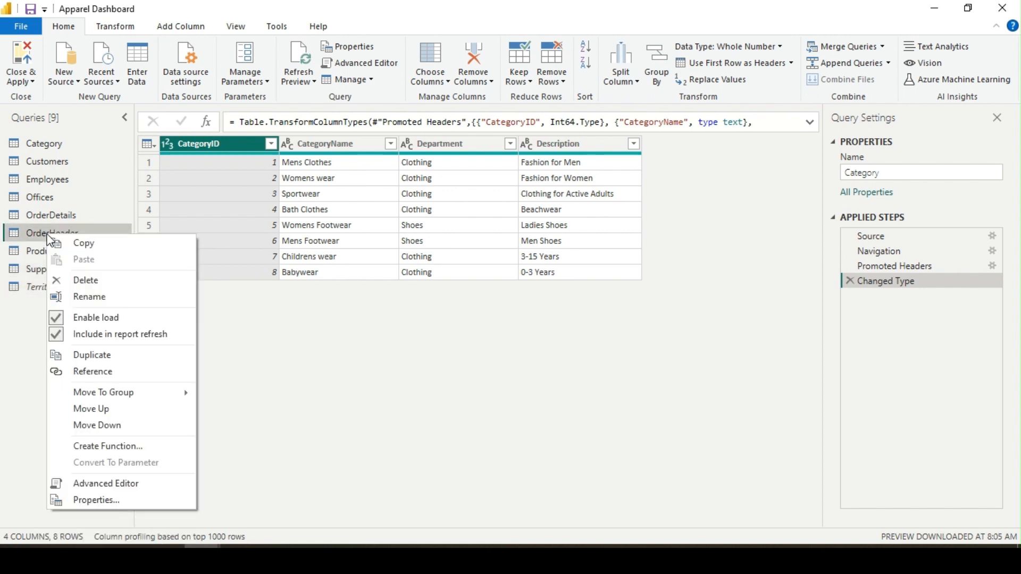
click(23, 331)
right_click(55, 290)
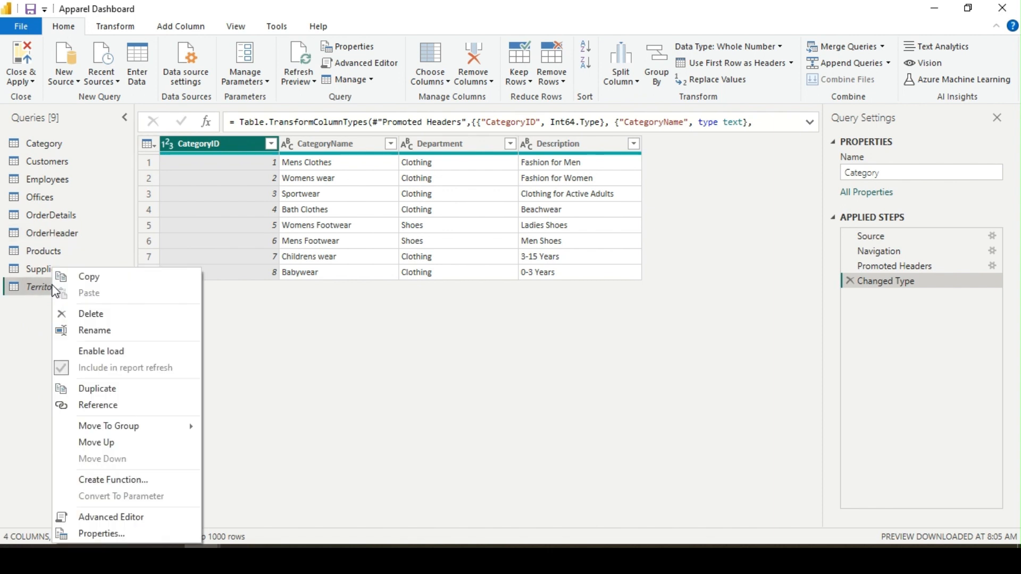
click(42, 325)
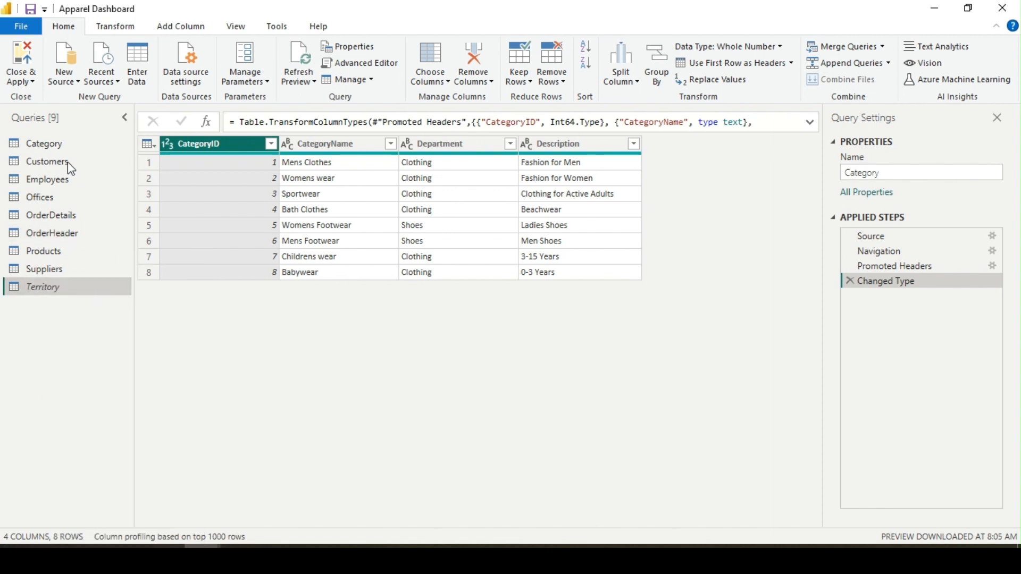
Apply the query changes and close the Power Query Editor, and check the model diagram and the table data.
click(32, 82)
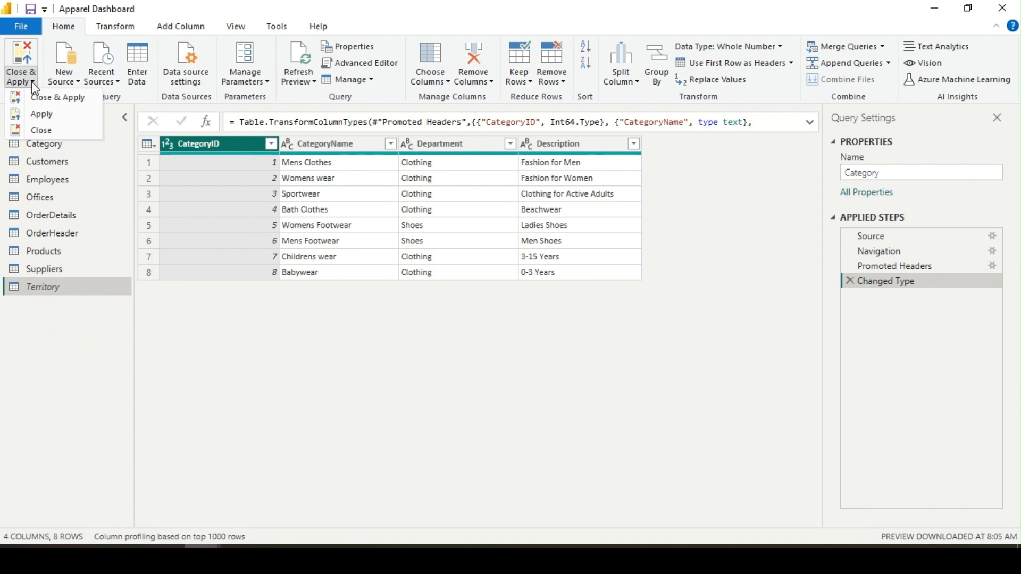
click(54, 98)
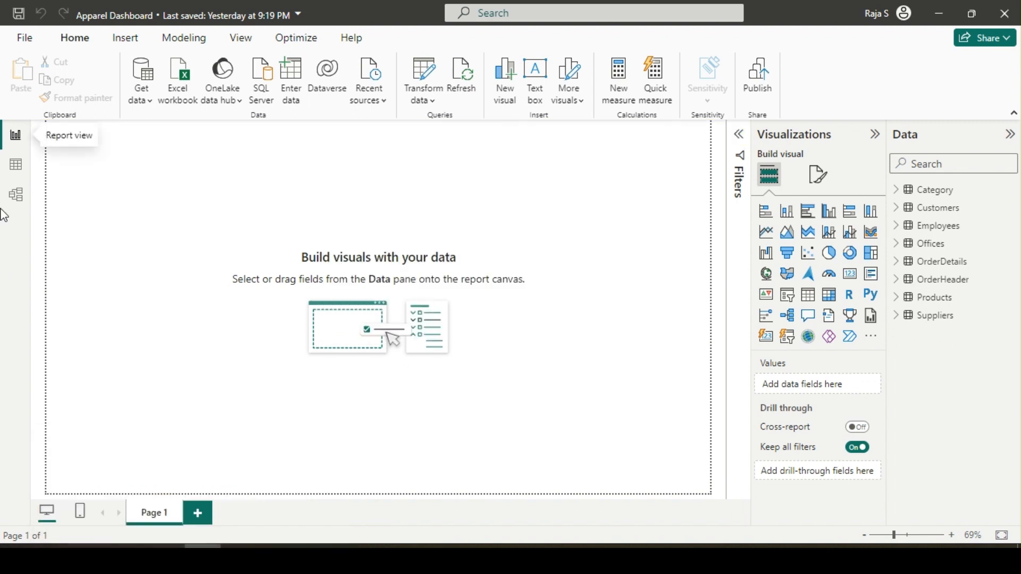
click(16, 194)
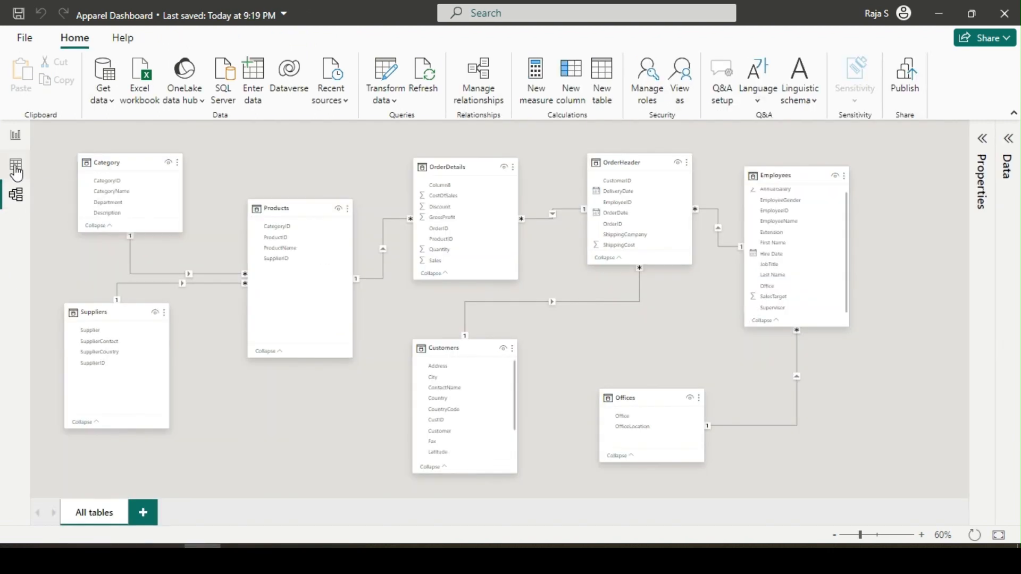
click(16, 168)
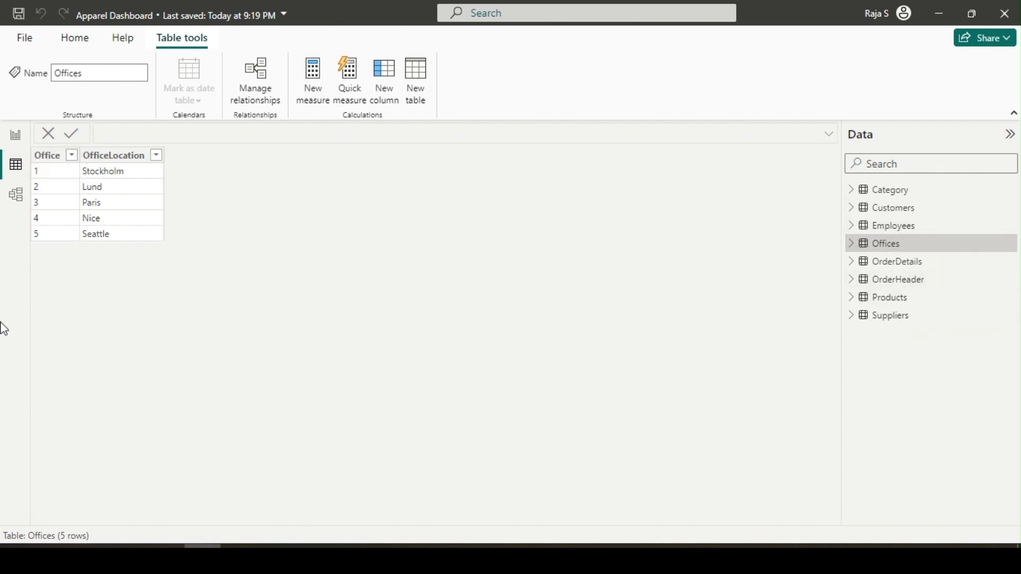
Move the Suppliers table lower in the model diagram, aligned beneath Category, and review the report, table and model views.
click(15, 196)
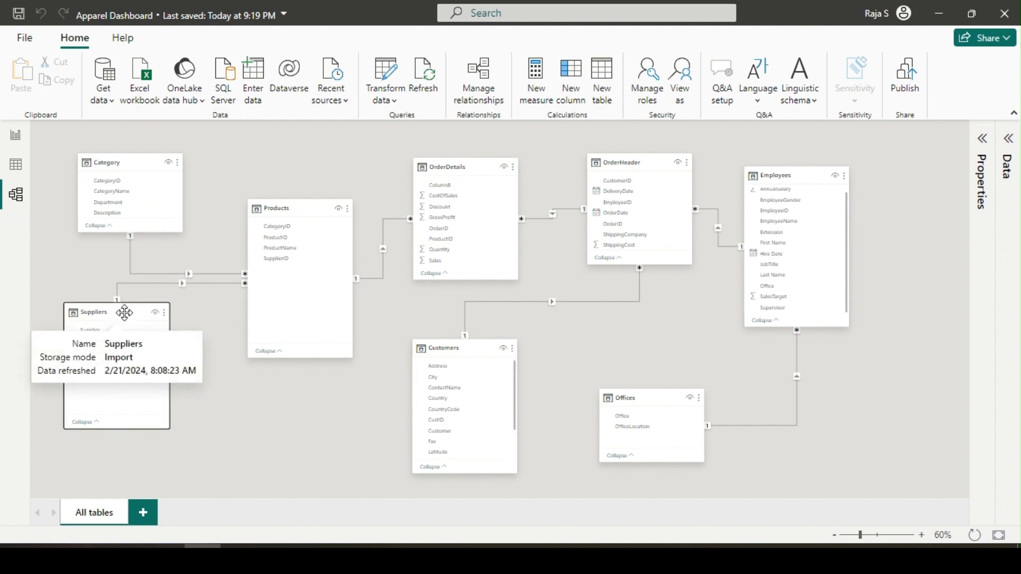
drag(124, 313, 139, 340)
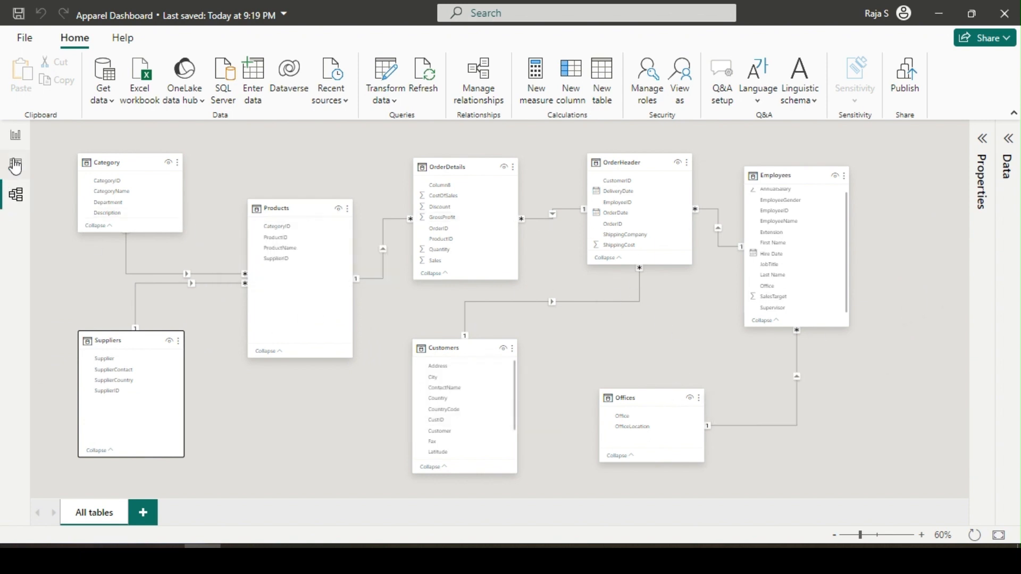
click(16, 139)
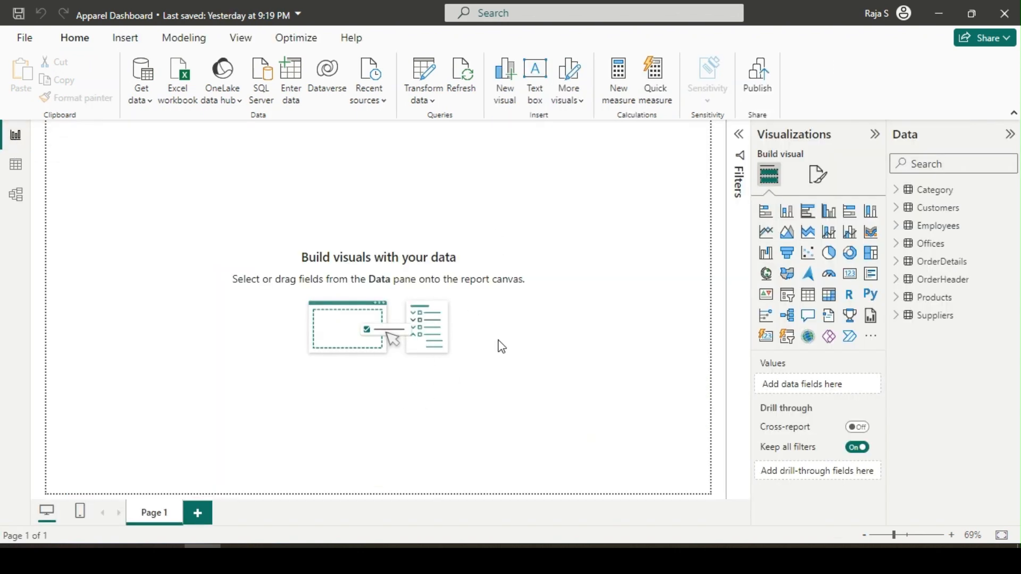
click(14, 167)
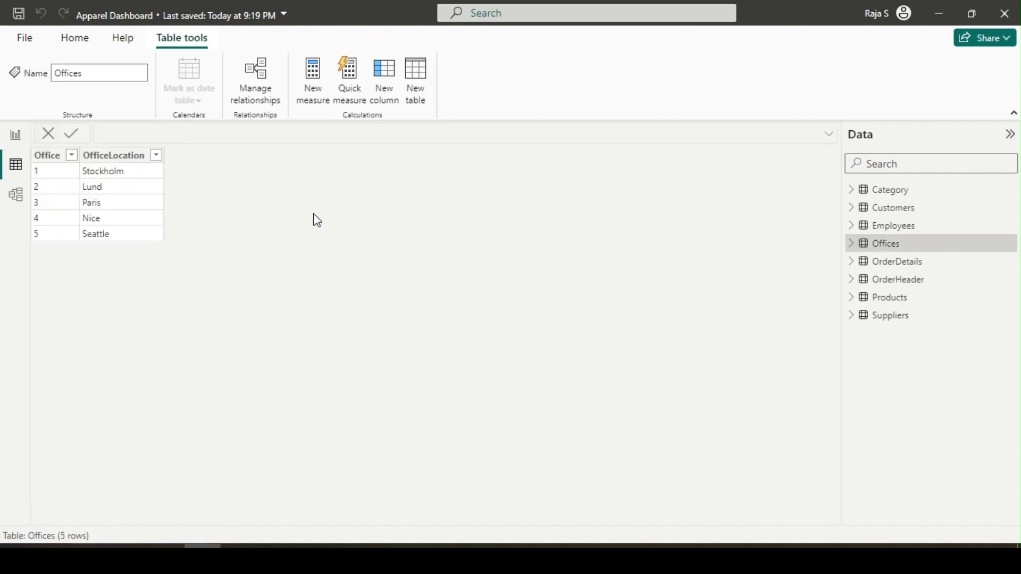
click(17, 195)
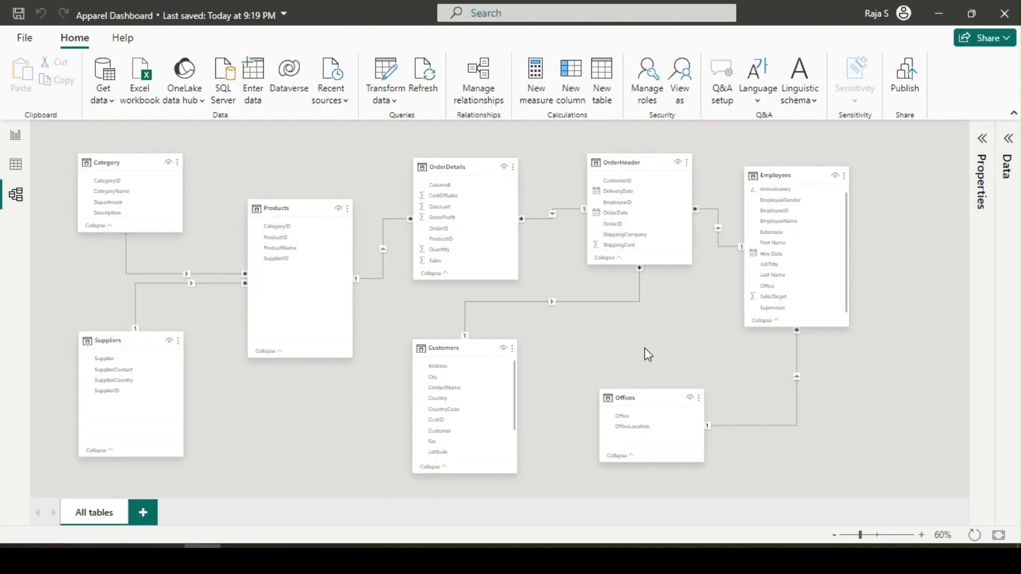